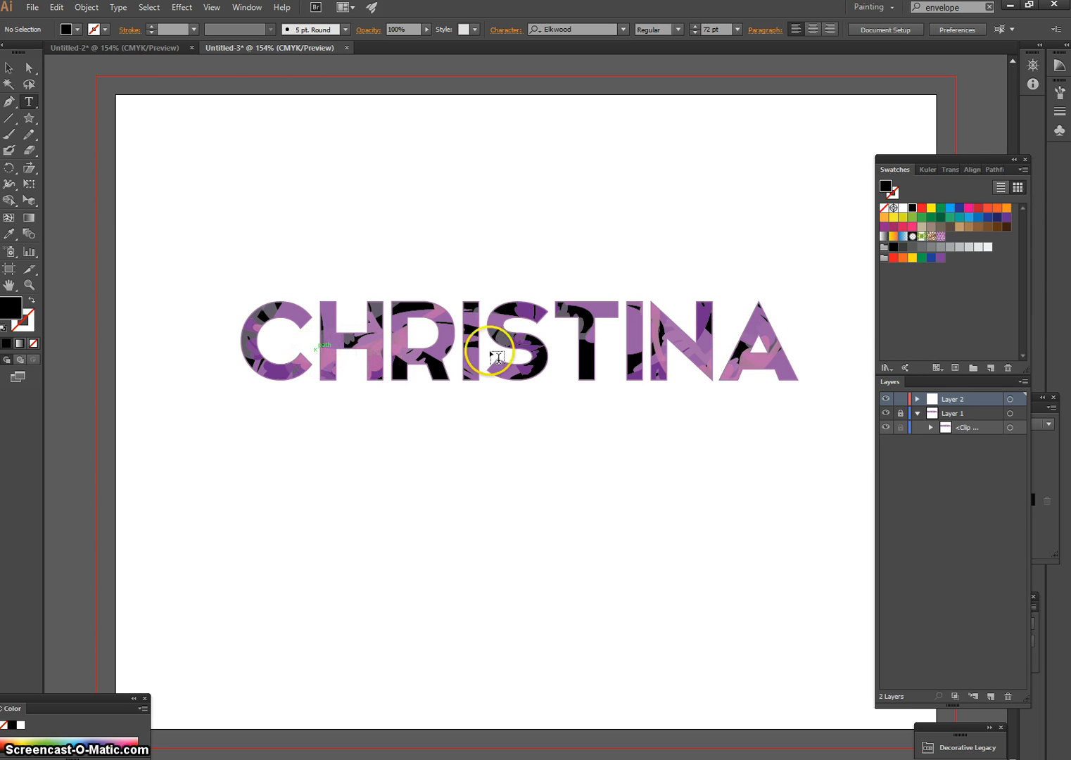
Hide Layer 1 and enter the first name in capitals on Layer 2 as black 72 pt Elkwood text.
left_click(886, 427)
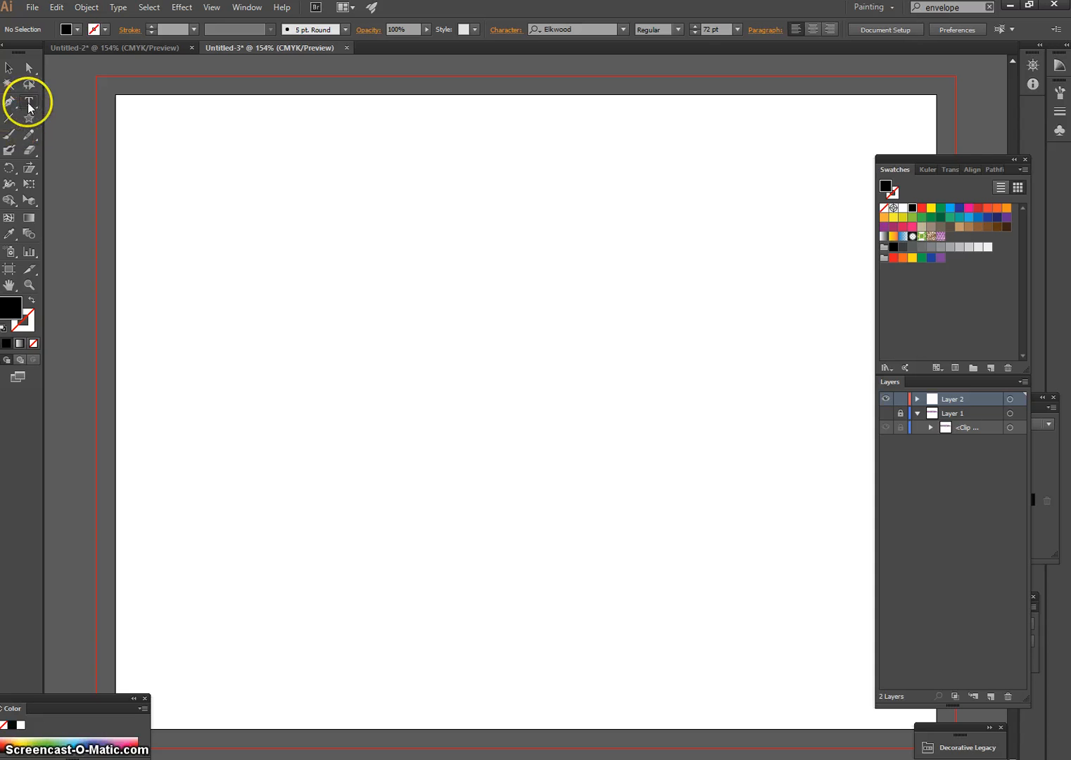
left_click(30, 322)
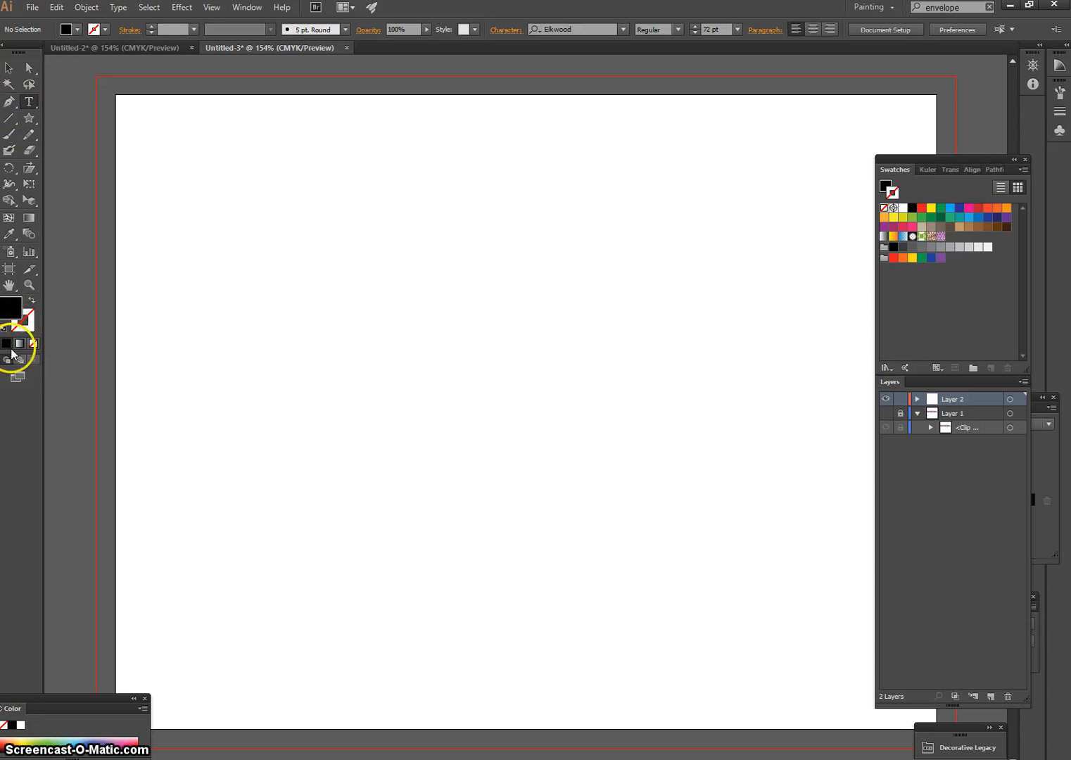
left_click(270, 352)
type("CHRI")
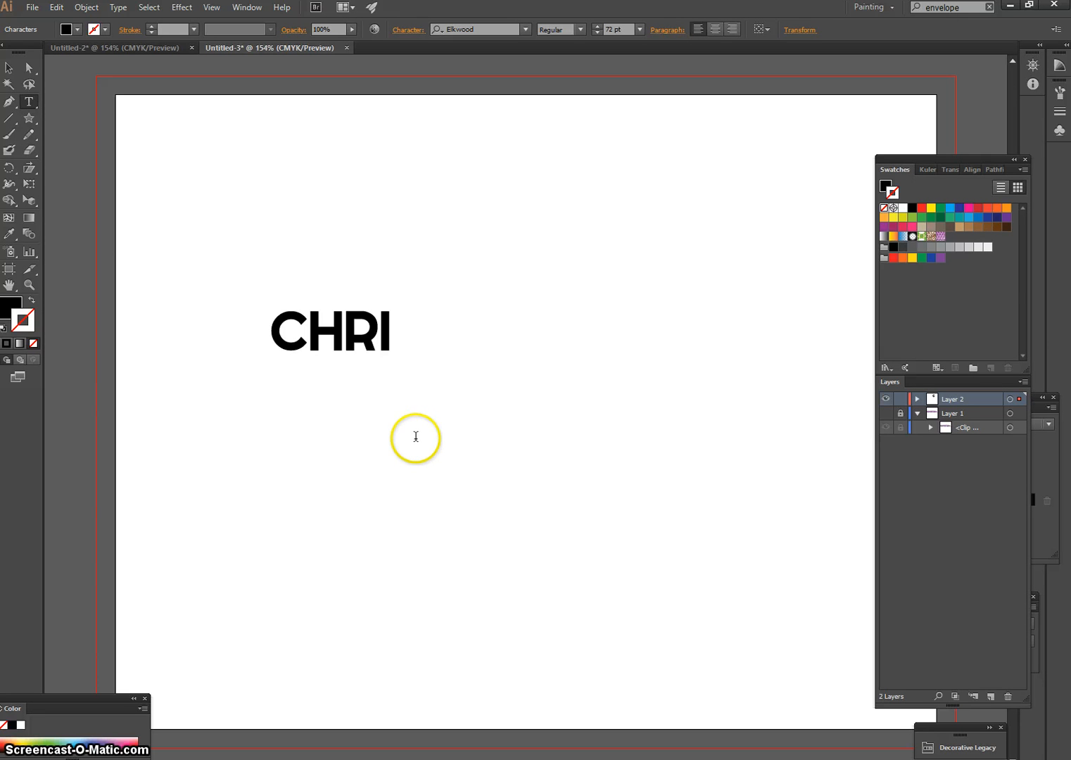
type("STINA")
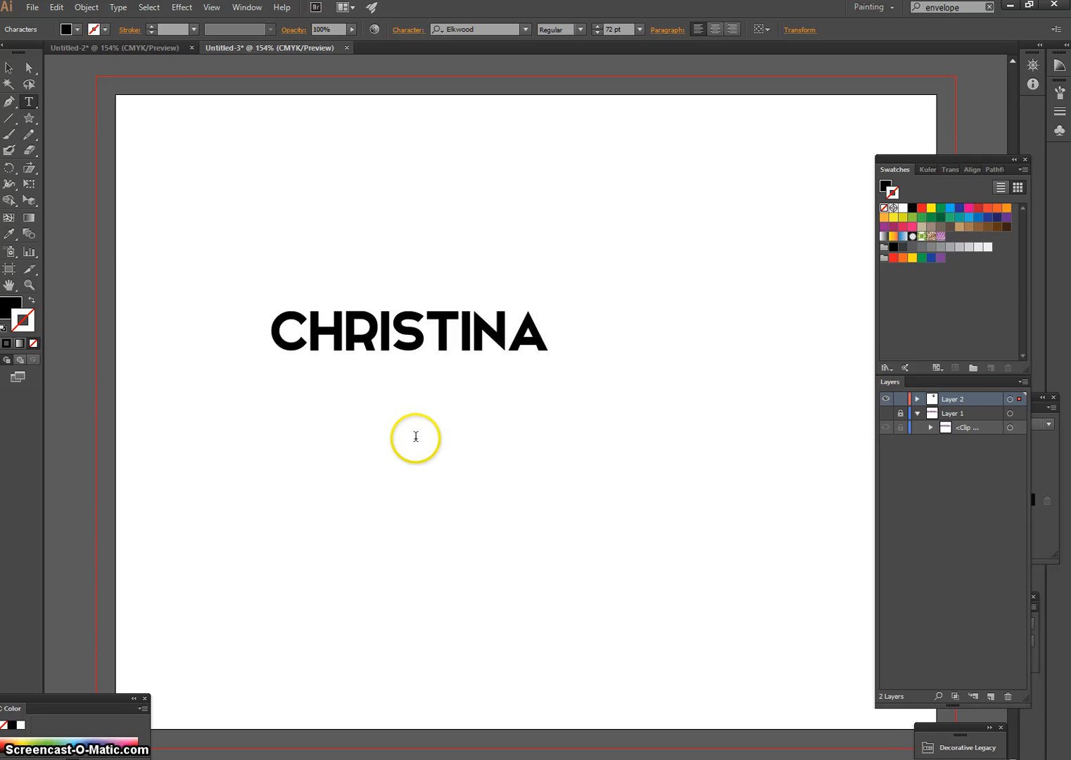
Scale the name text up to about 125 pt and move it into the upper middle of the artboard.
left_click(10, 69)
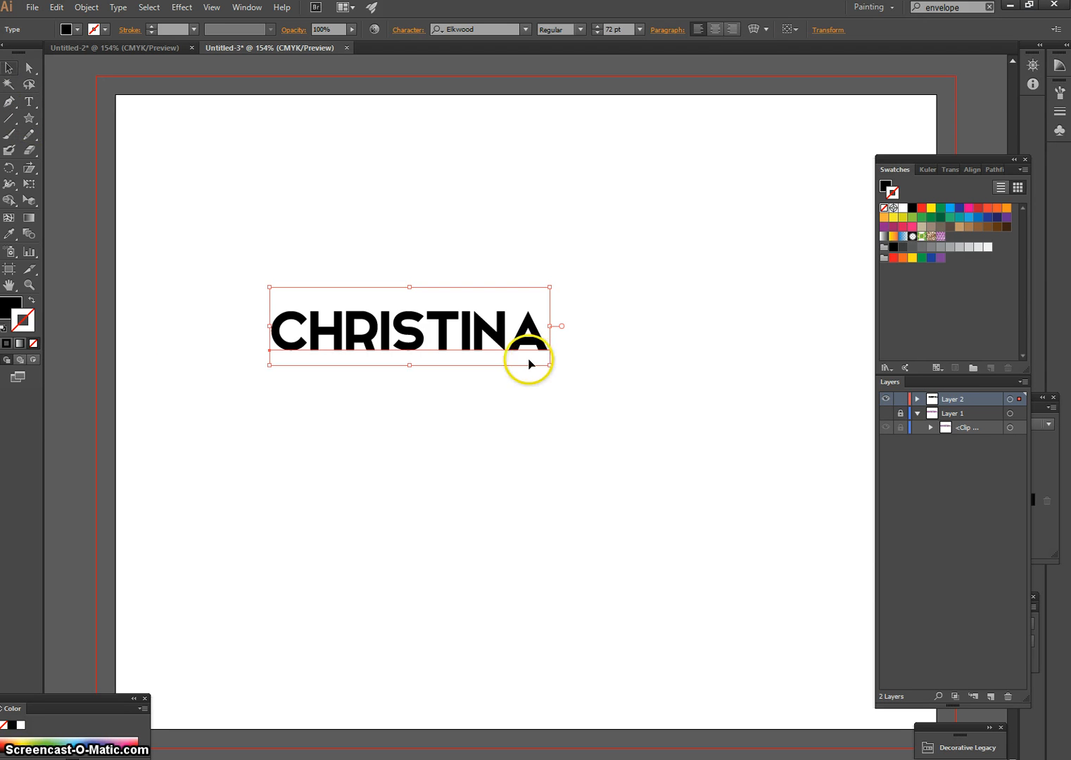
left_click_drag(550, 367, 758, 561)
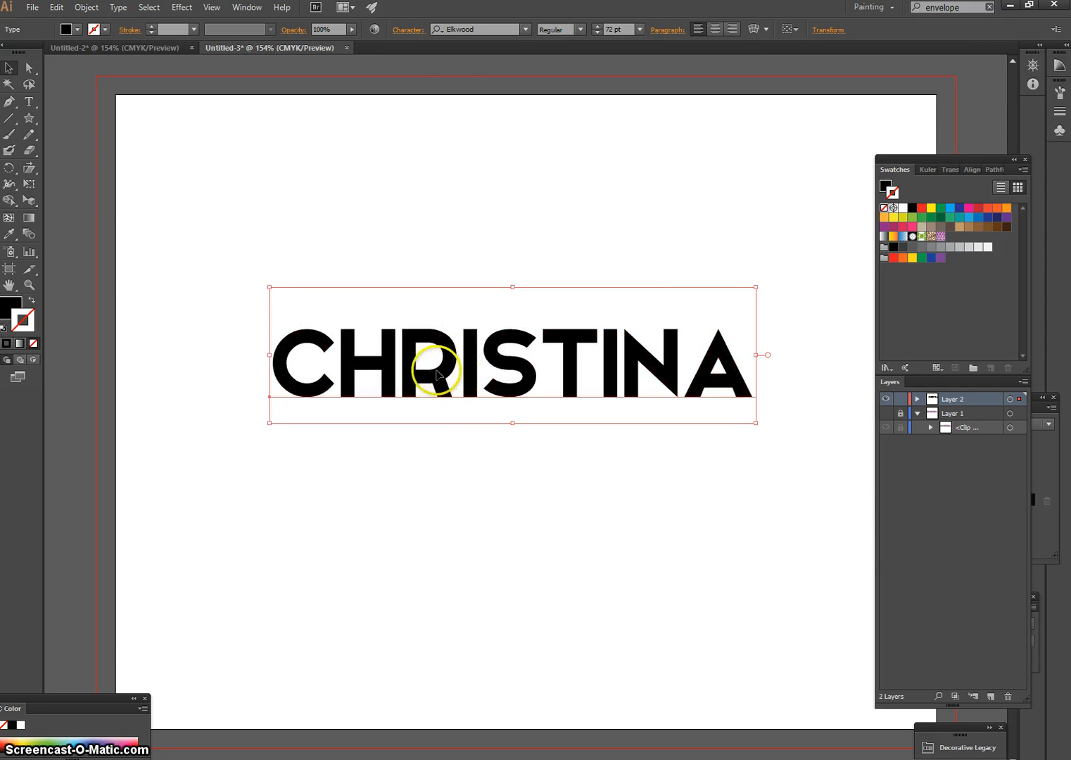
left_click_drag(430, 363, 401, 325)
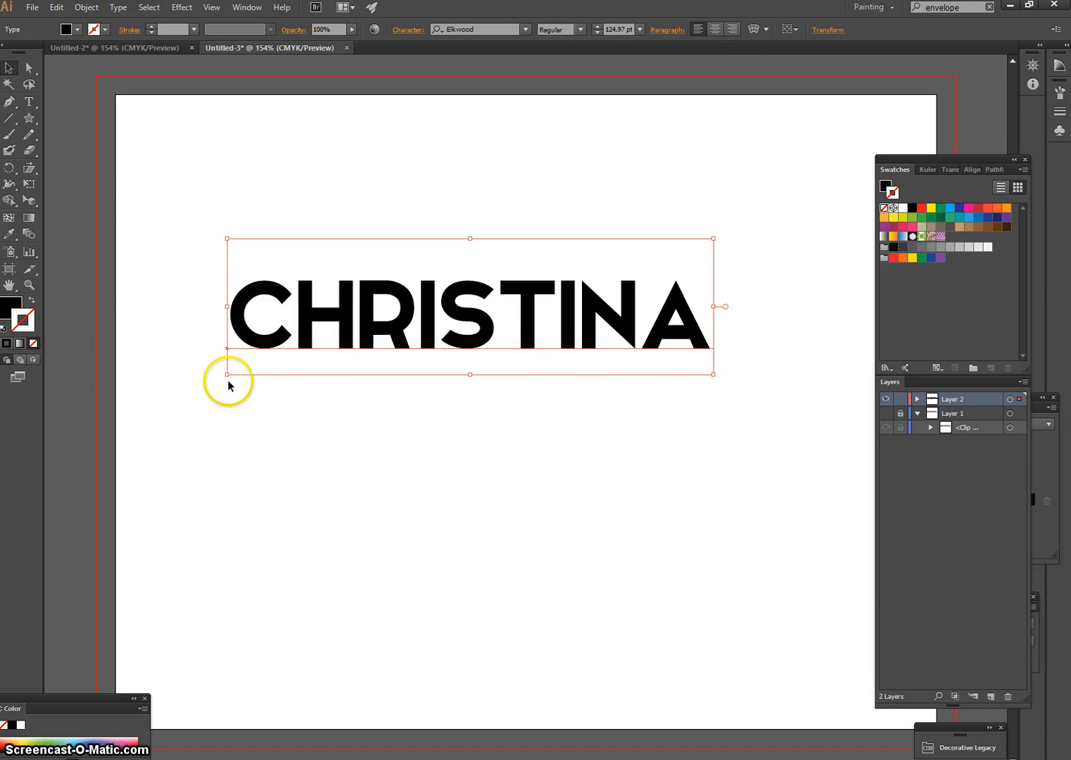
Turn on Draw Inside mode for the selected name text and deselect the text.
left_click(7, 361)
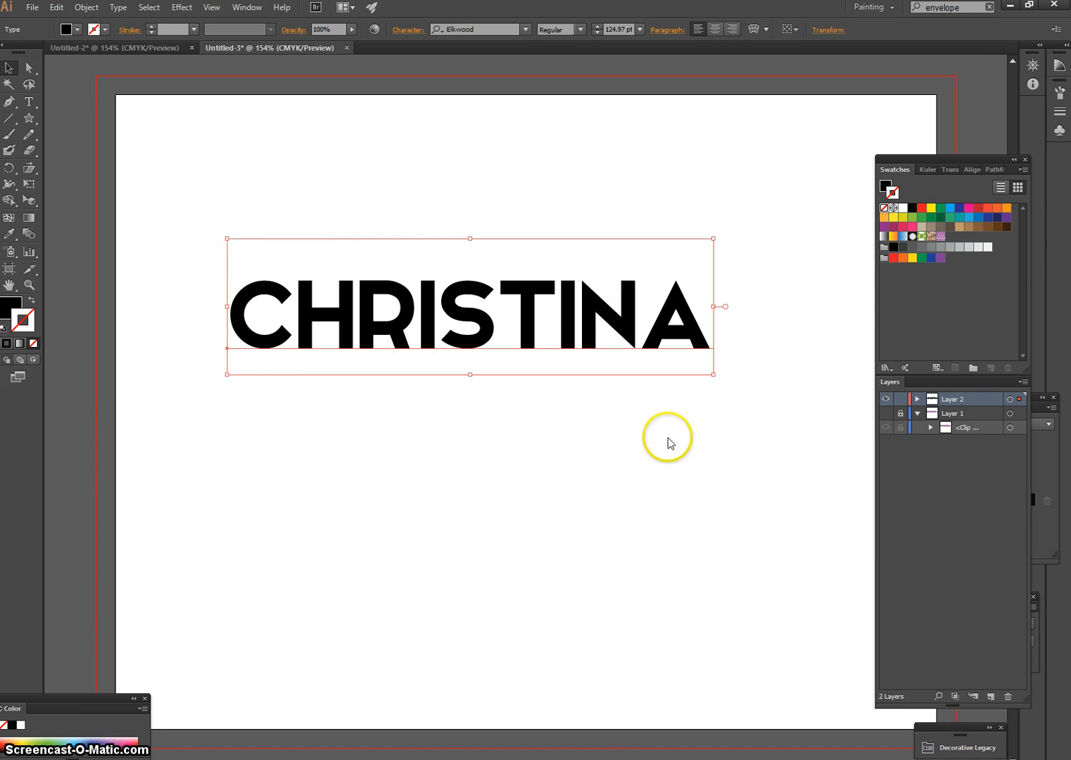
left_click(35, 360)
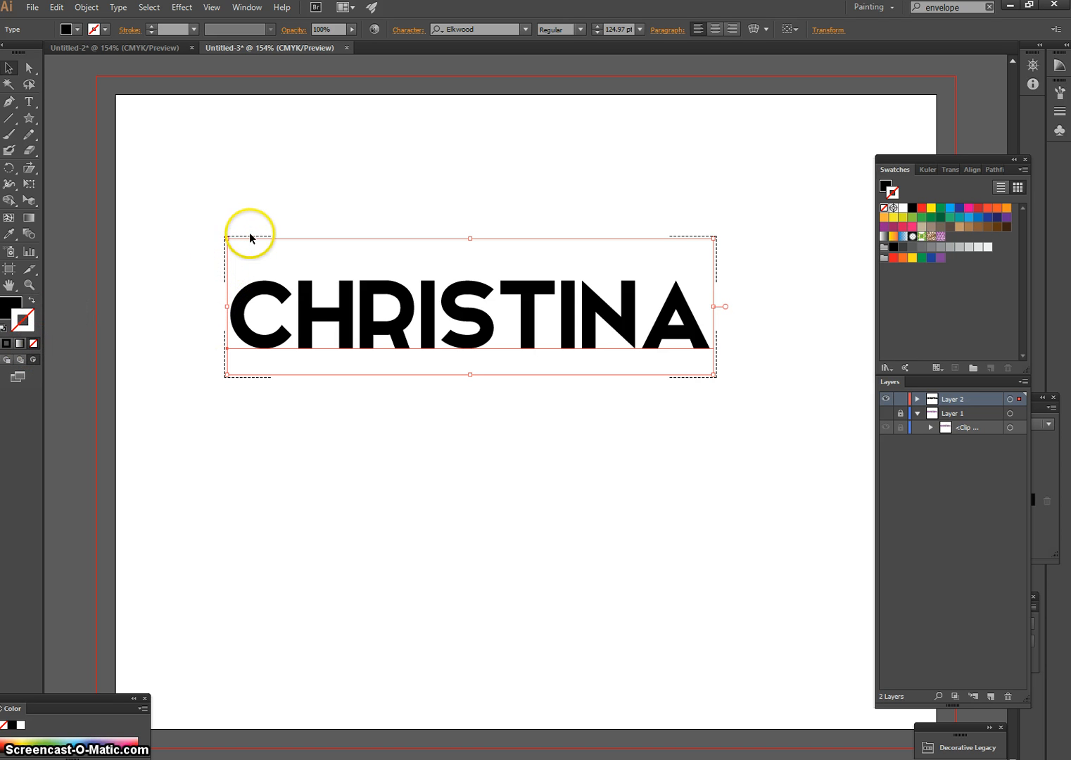
left_click(718, 385)
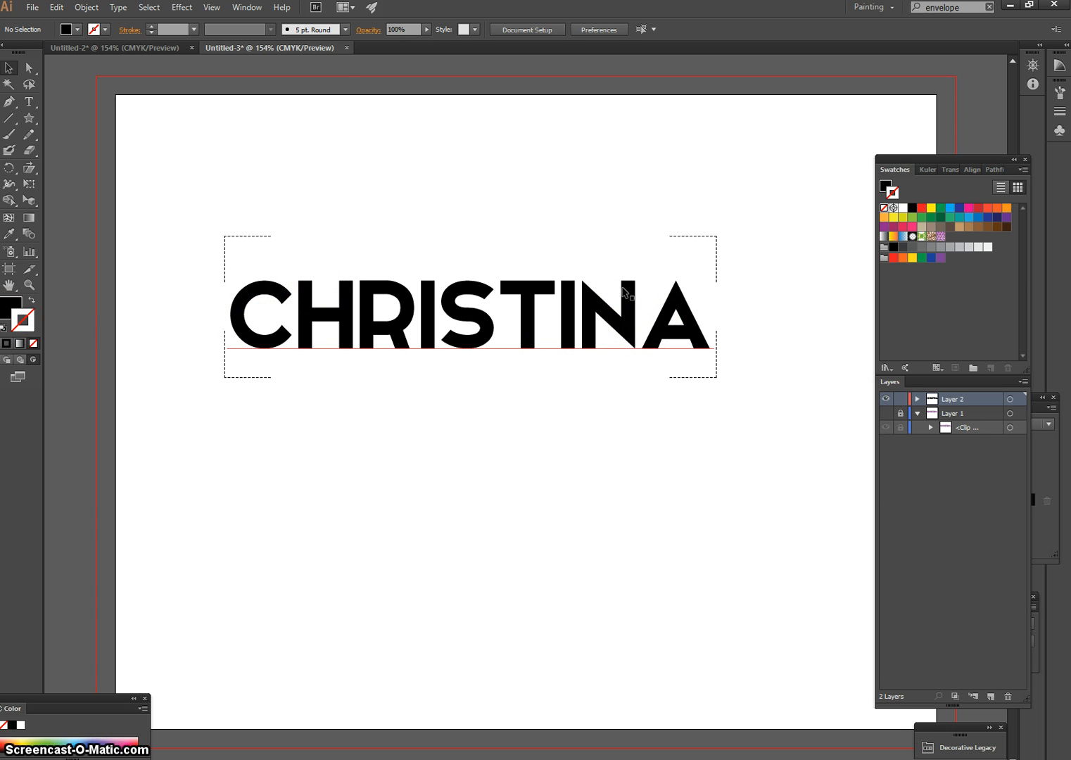
Set the stroke colour to a light teal with a hue of 176°.
double_click(10, 310)
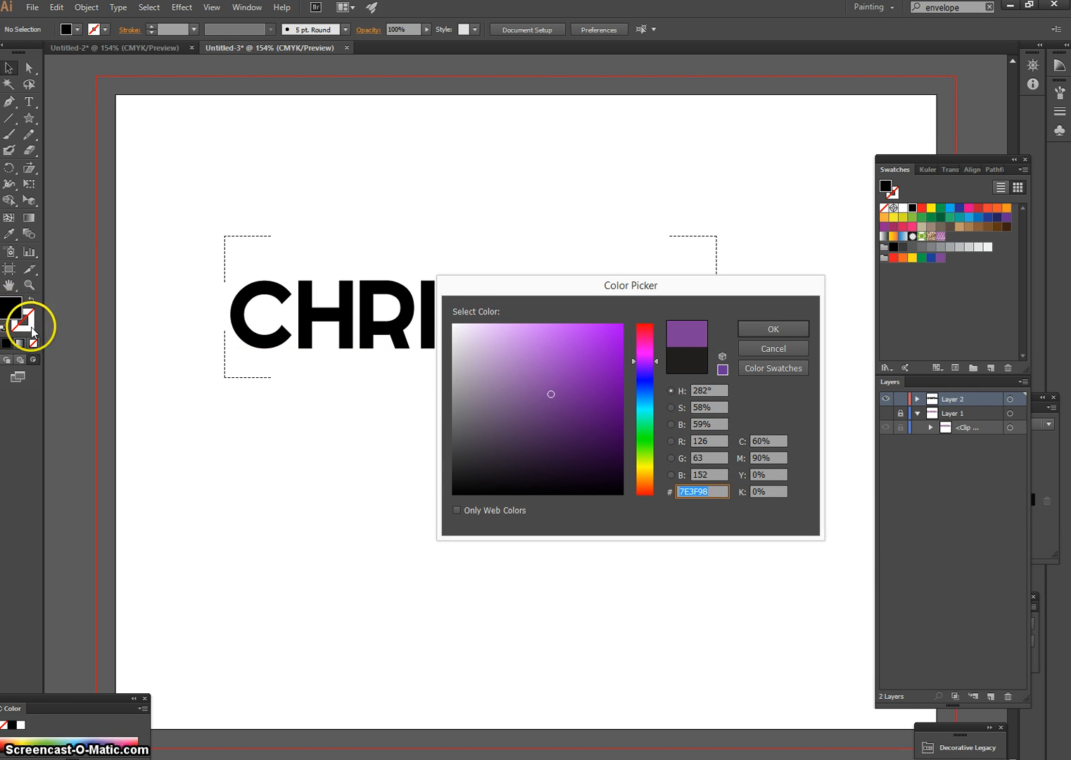
left_click(789, 347)
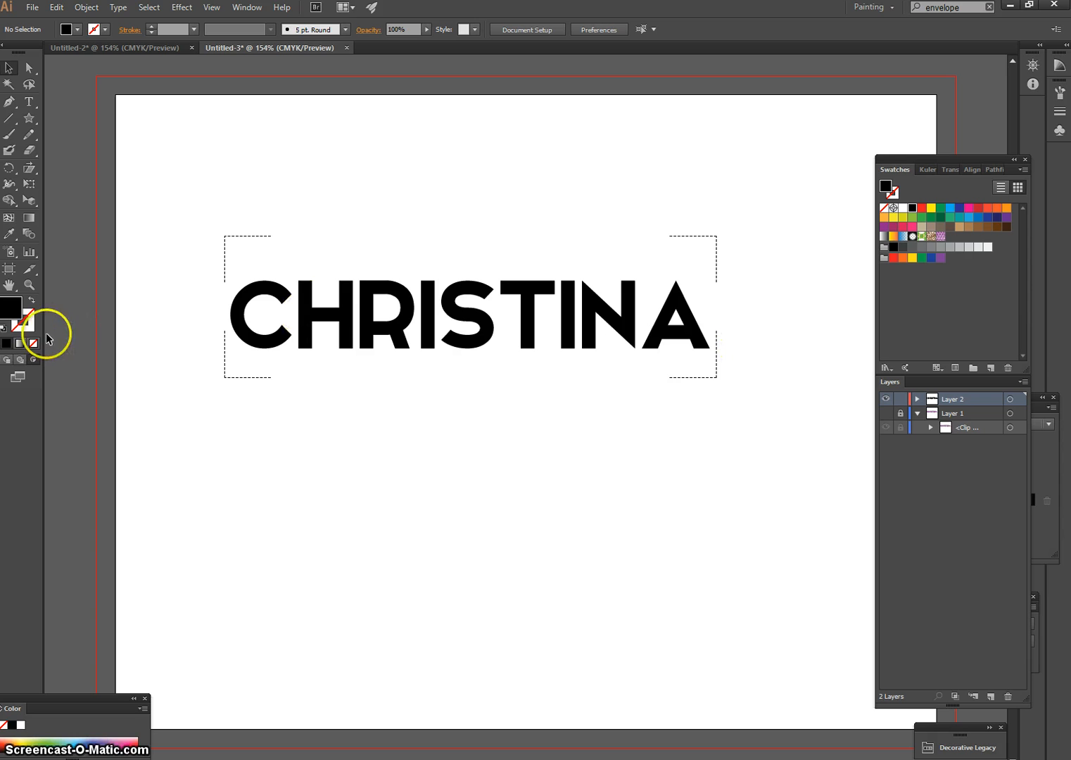
double_click(24, 328)
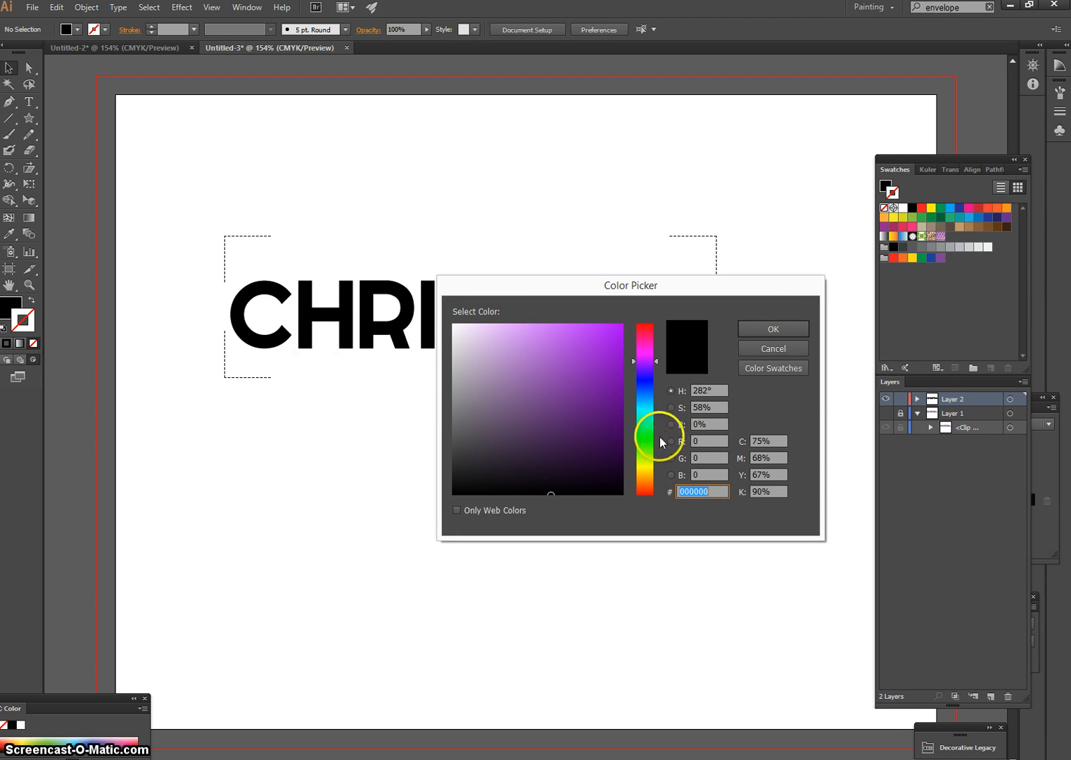
left_click(649, 337)
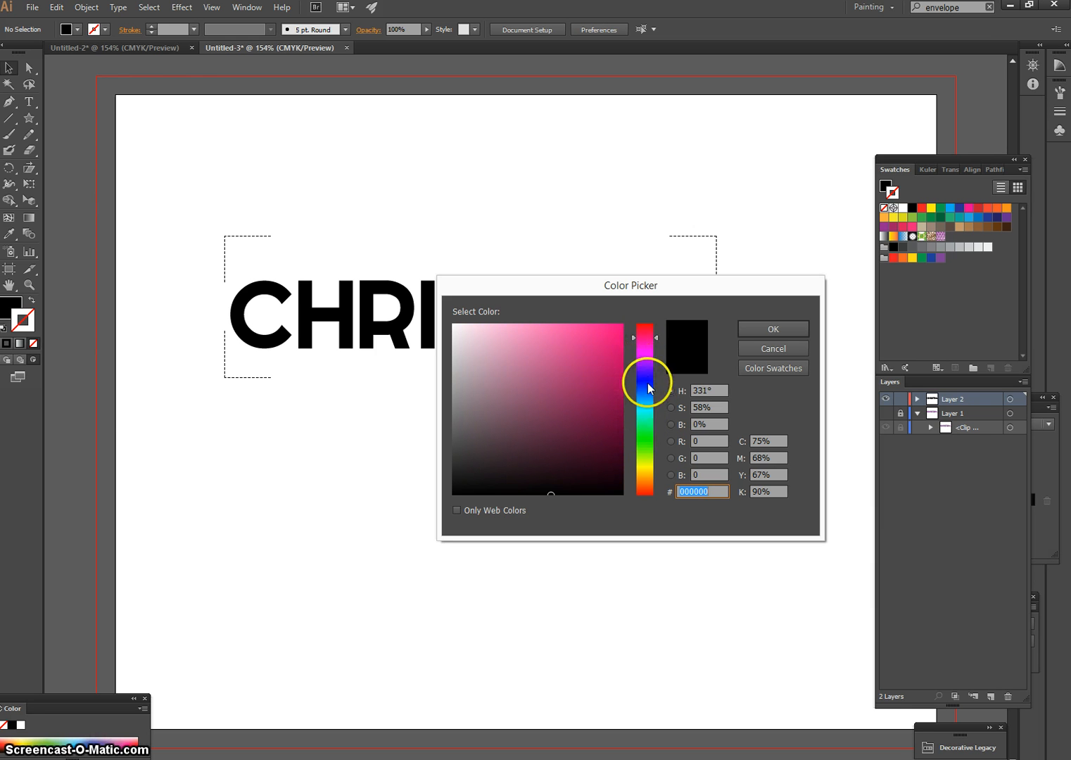
left_click(645, 412)
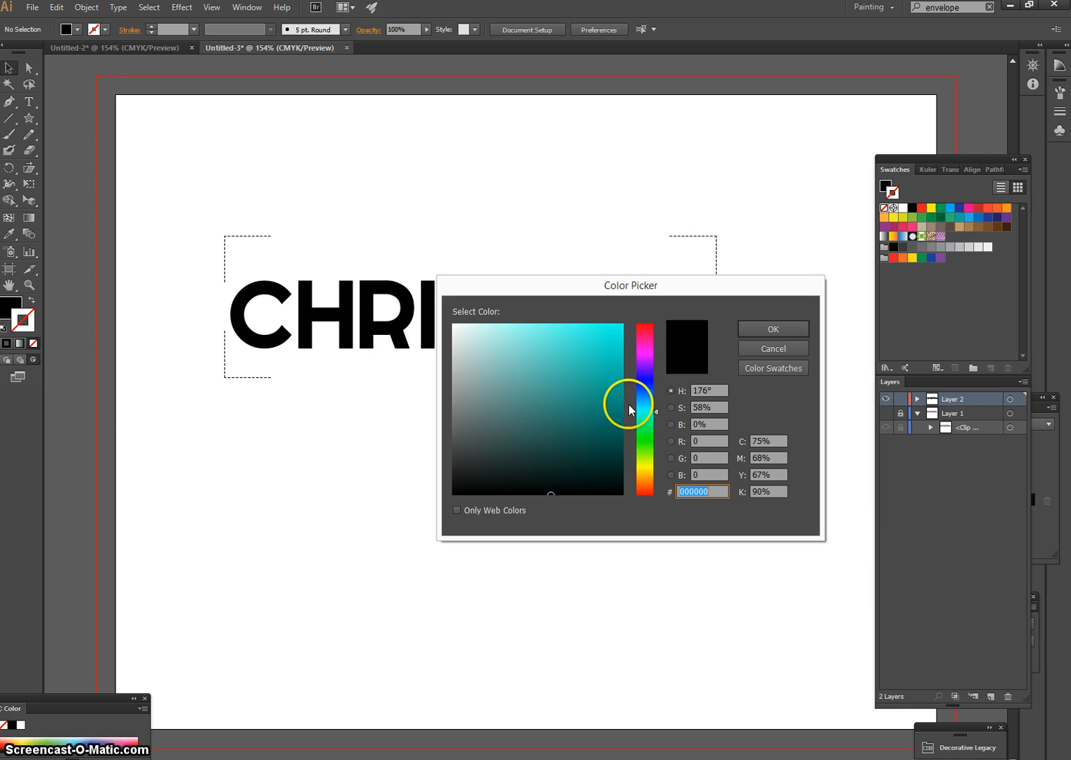
left_click(569, 377)
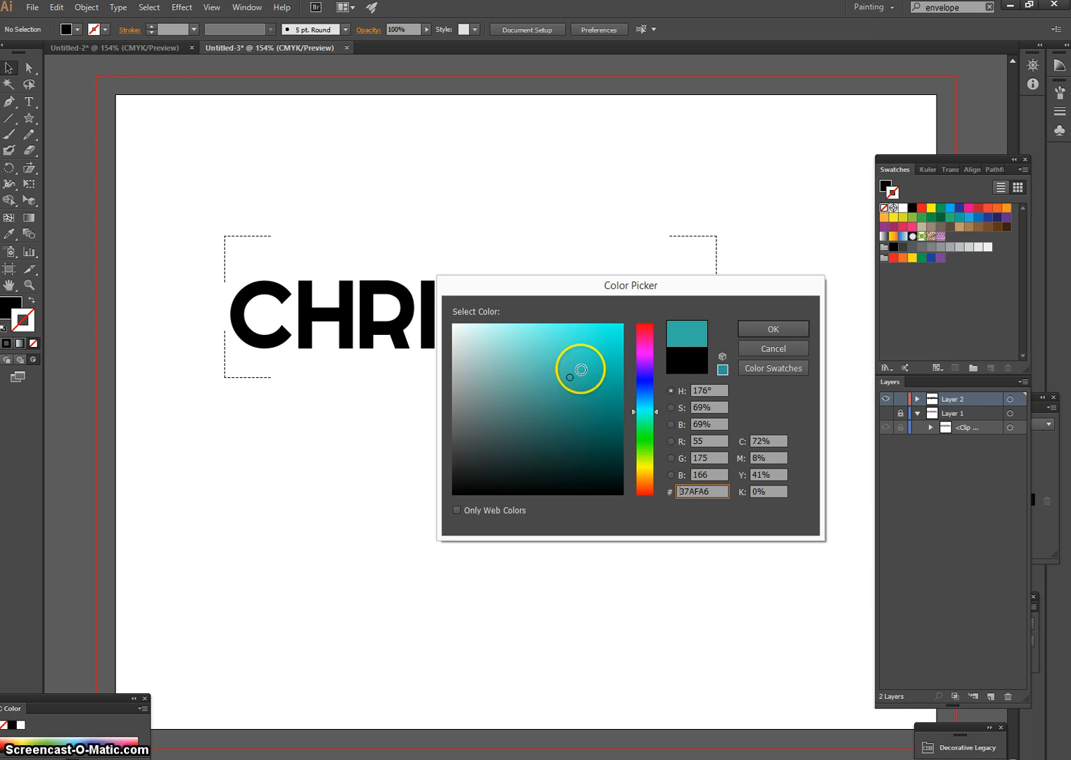
left_click(547, 351)
left_click(785, 329)
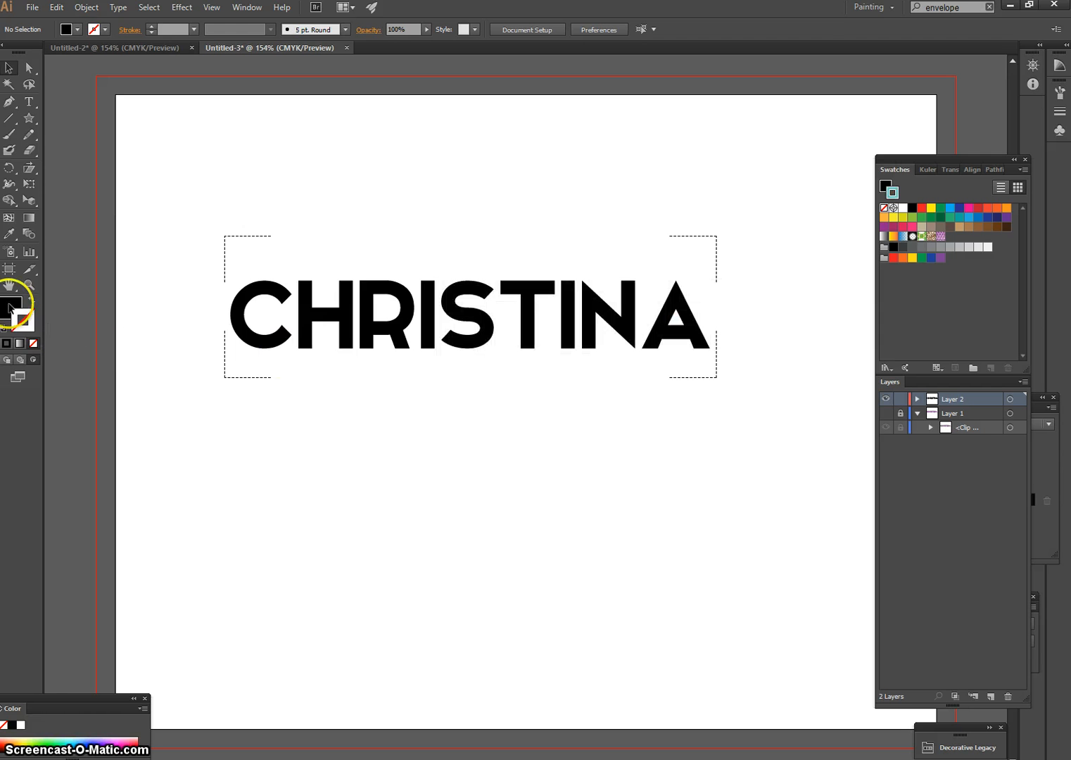
Activate the Paintbrush tool, open the Artistic_Watercolor brush library and place it near the artboard's upper-left corner.
left_click(10, 138)
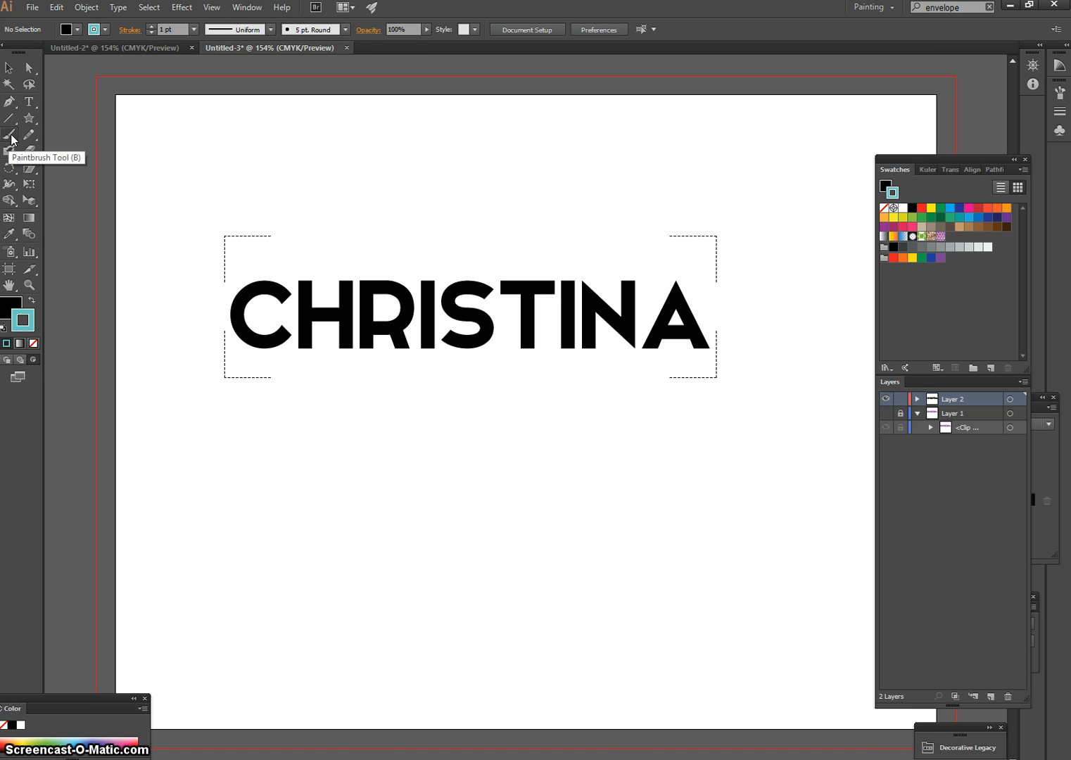
left_click(345, 30)
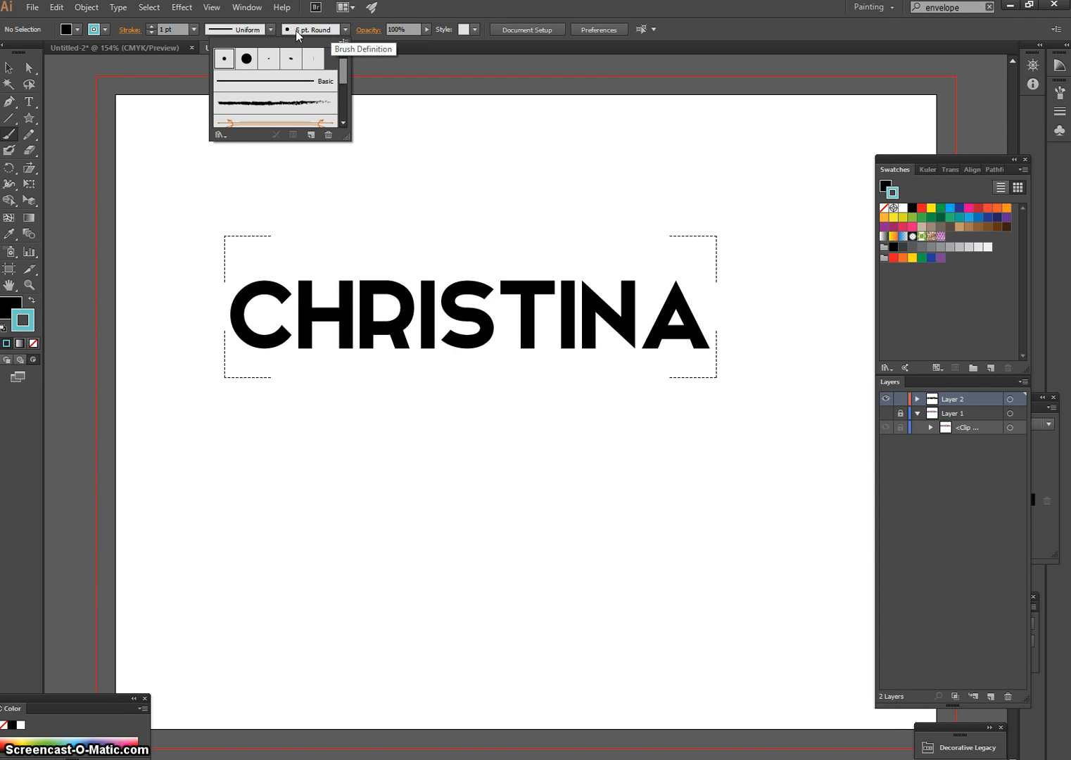
left_click(219, 136)
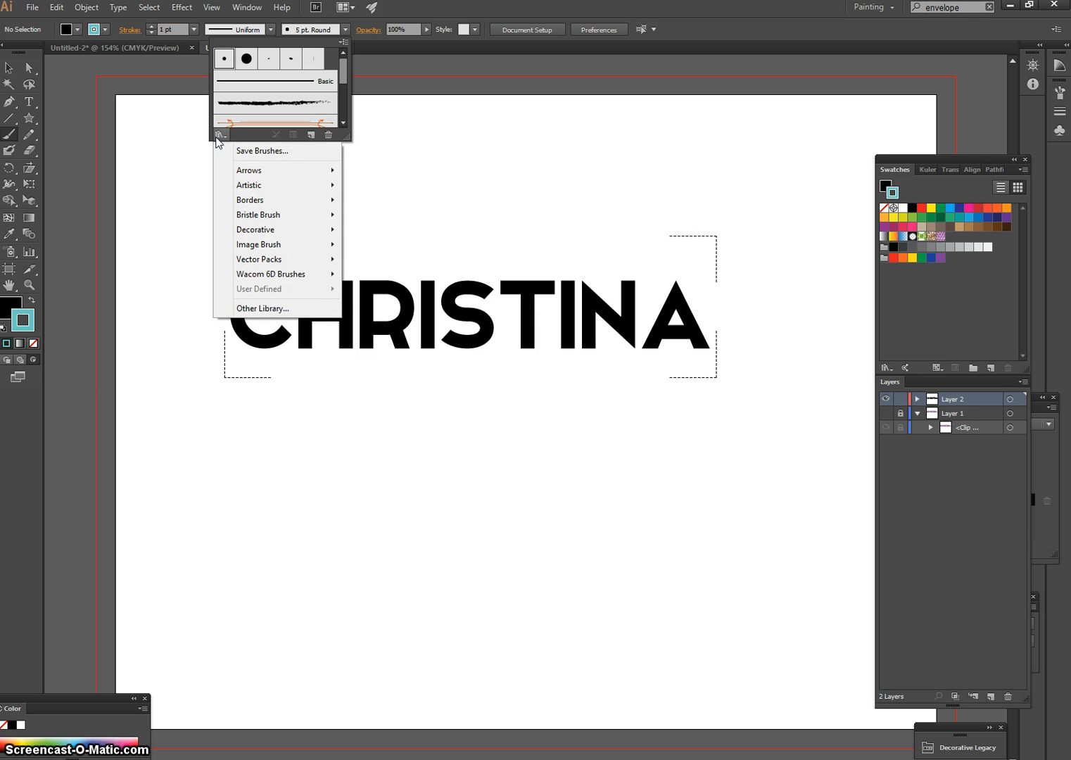
mouse_move(244, 185)
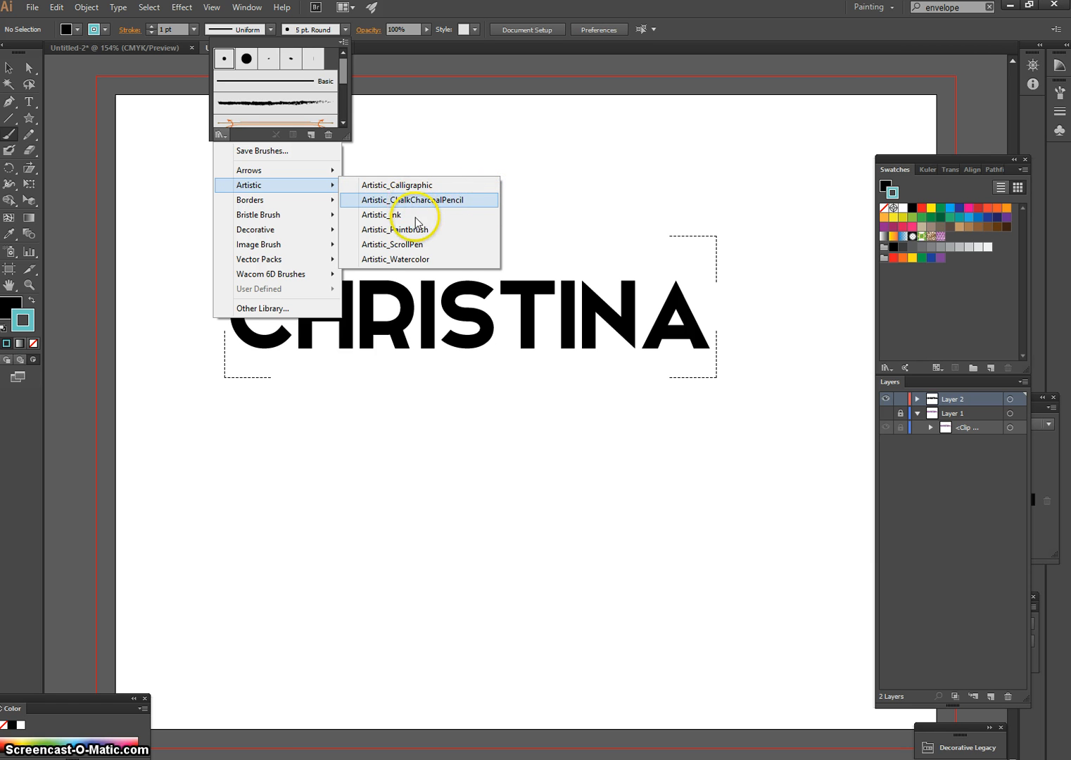
left_click(421, 260)
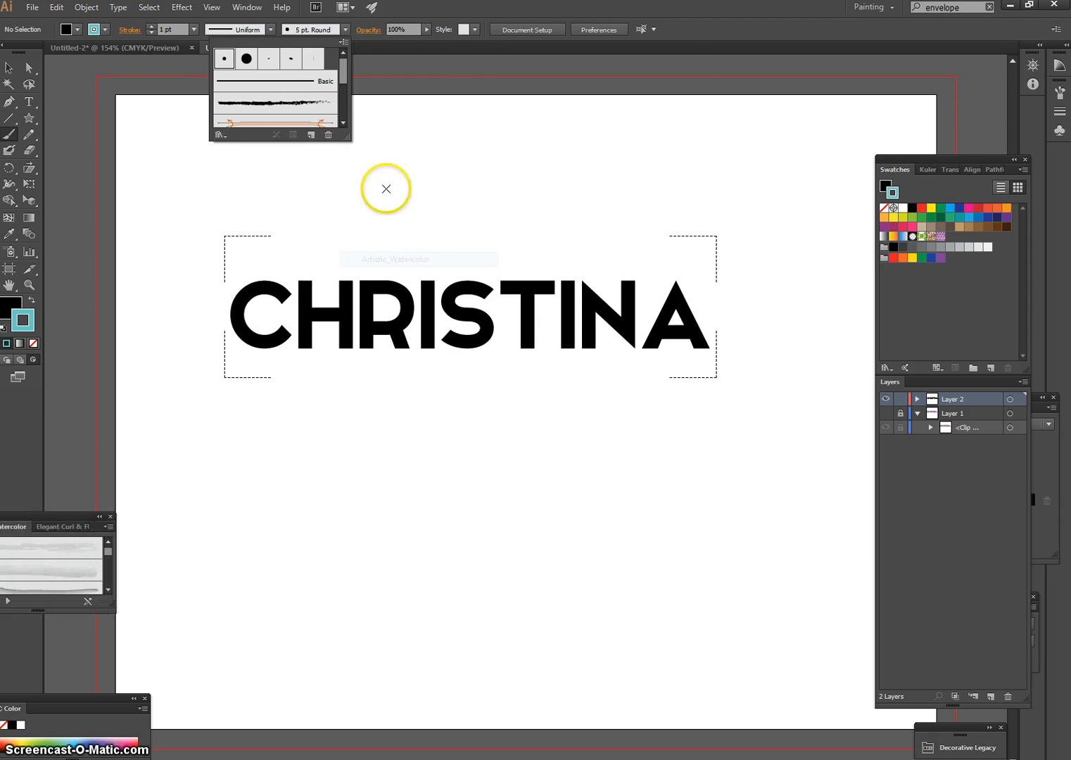
left_click(52, 515)
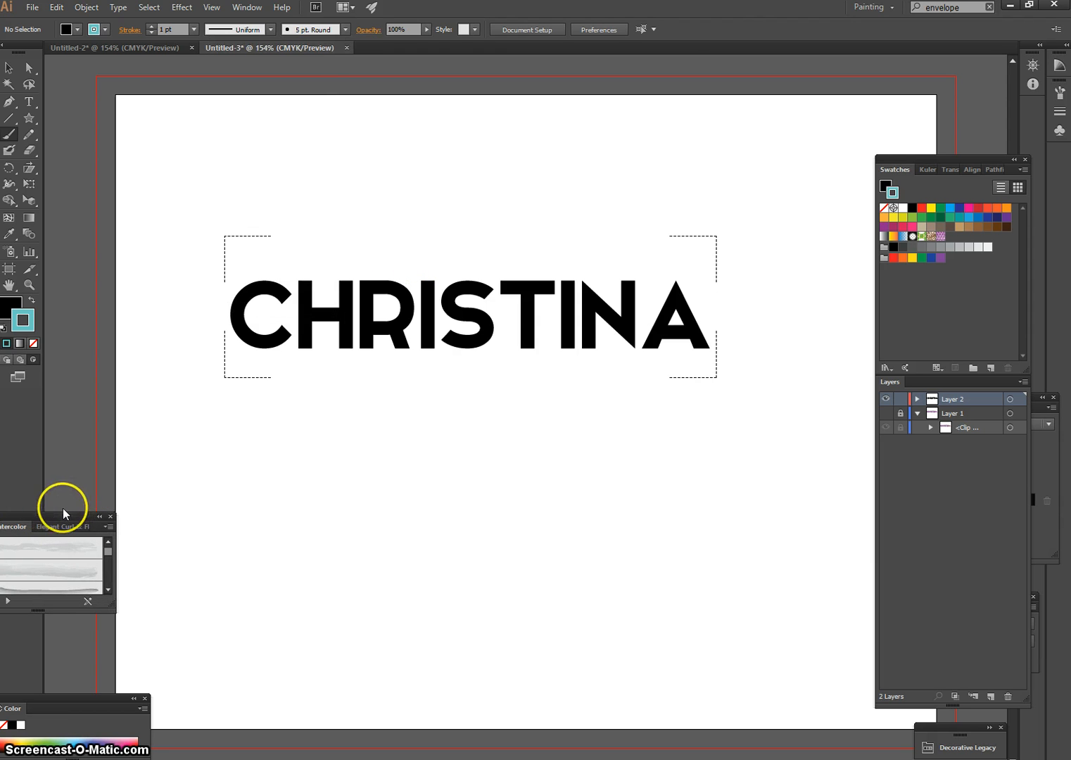
mouse_move(58, 517)
left_mouse_down()
mouse_move(173, 363)
mouse_move(177, 143)
left_mouse_up()
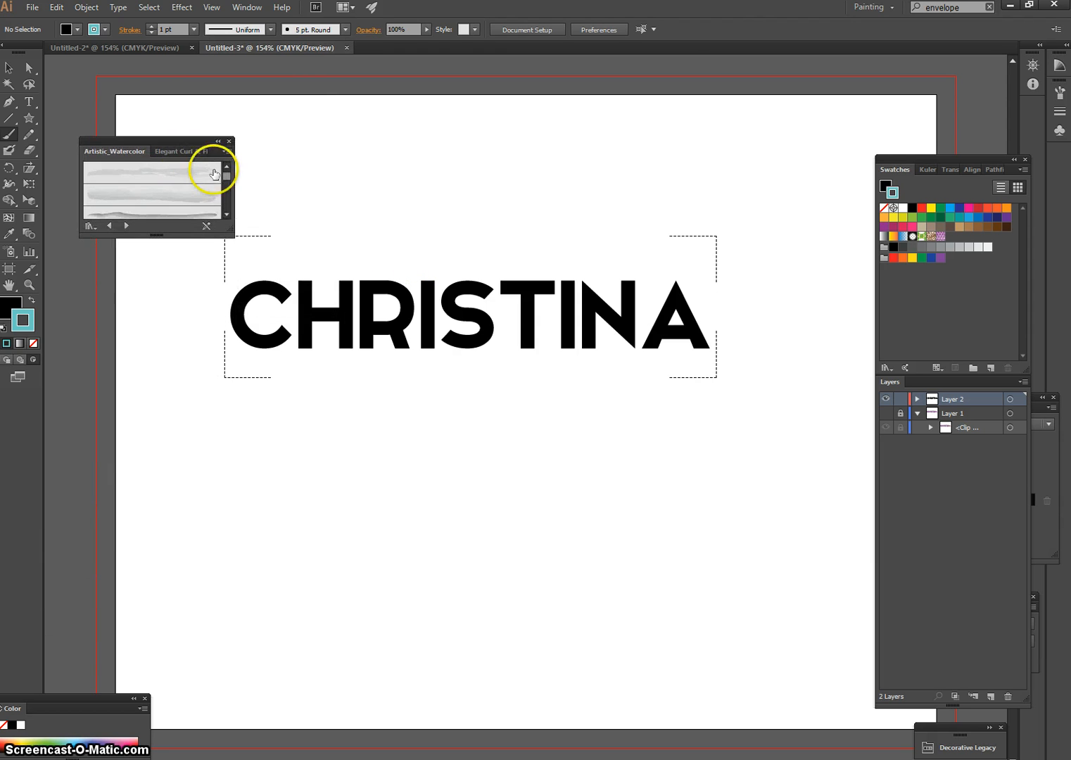
Choose a grey watercolor brush partway down the Artistic_Watercolor library and look through the Elegant Curl & Floral Brush Set.
left_click_drag(227, 179, 229, 192)
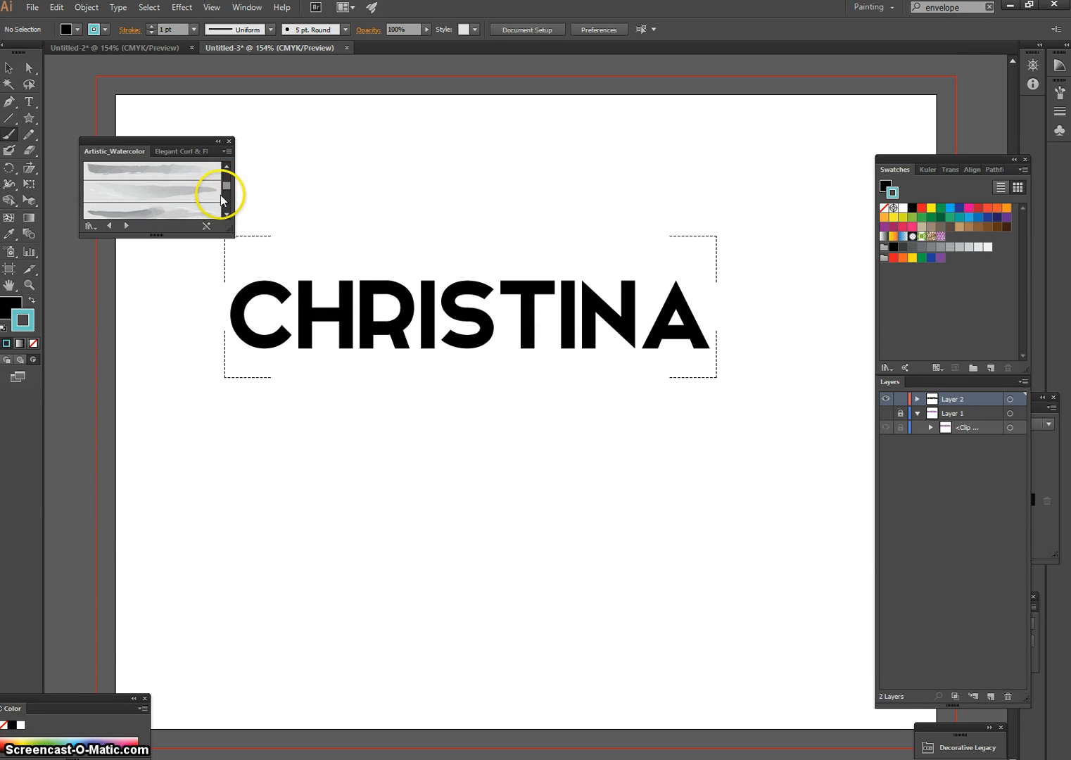
scroll(221, 199, "down", 2)
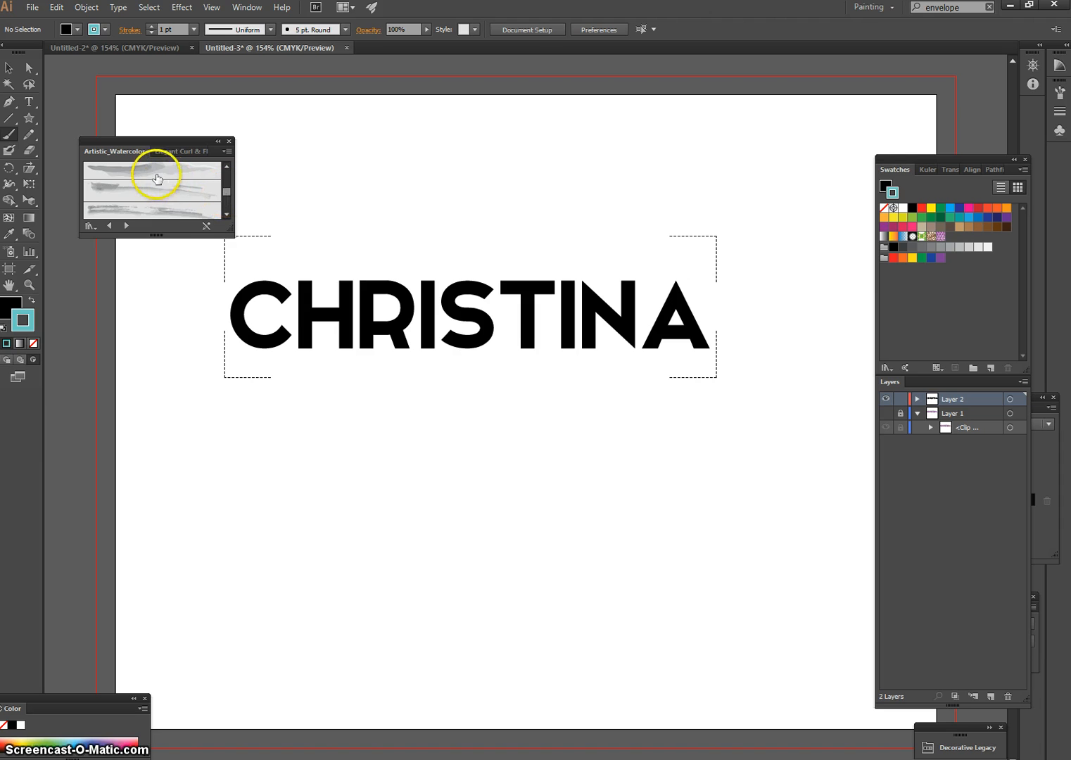
left_click(156, 176)
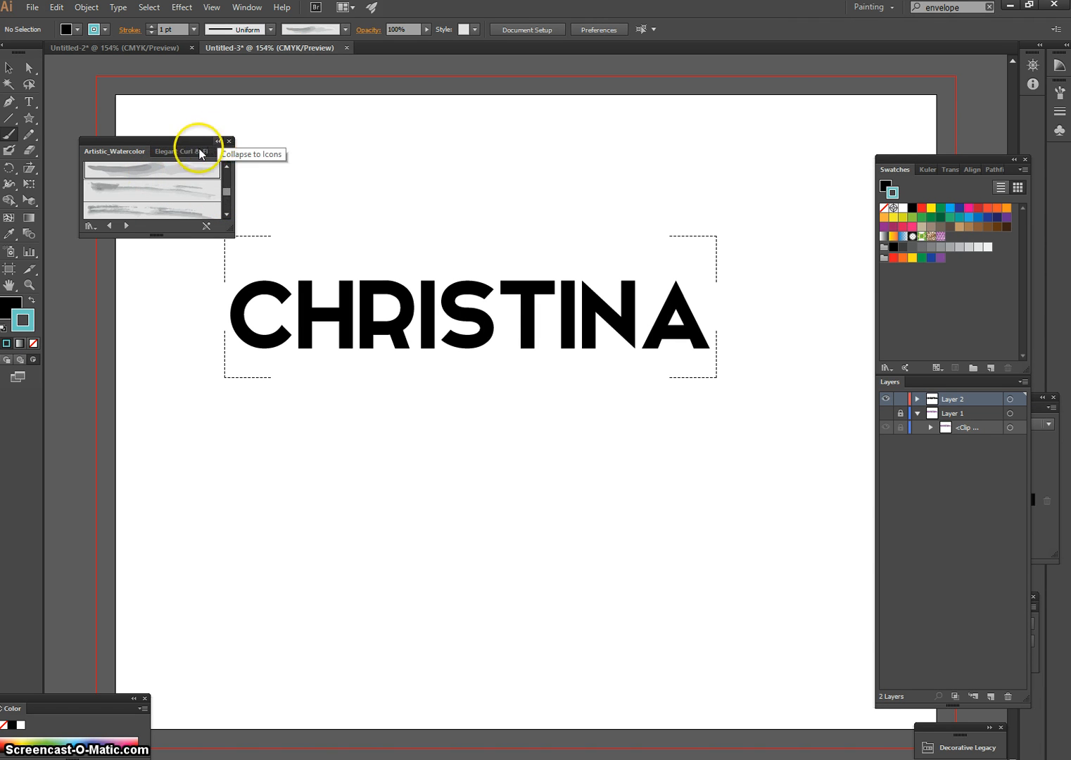
left_click(174, 150)
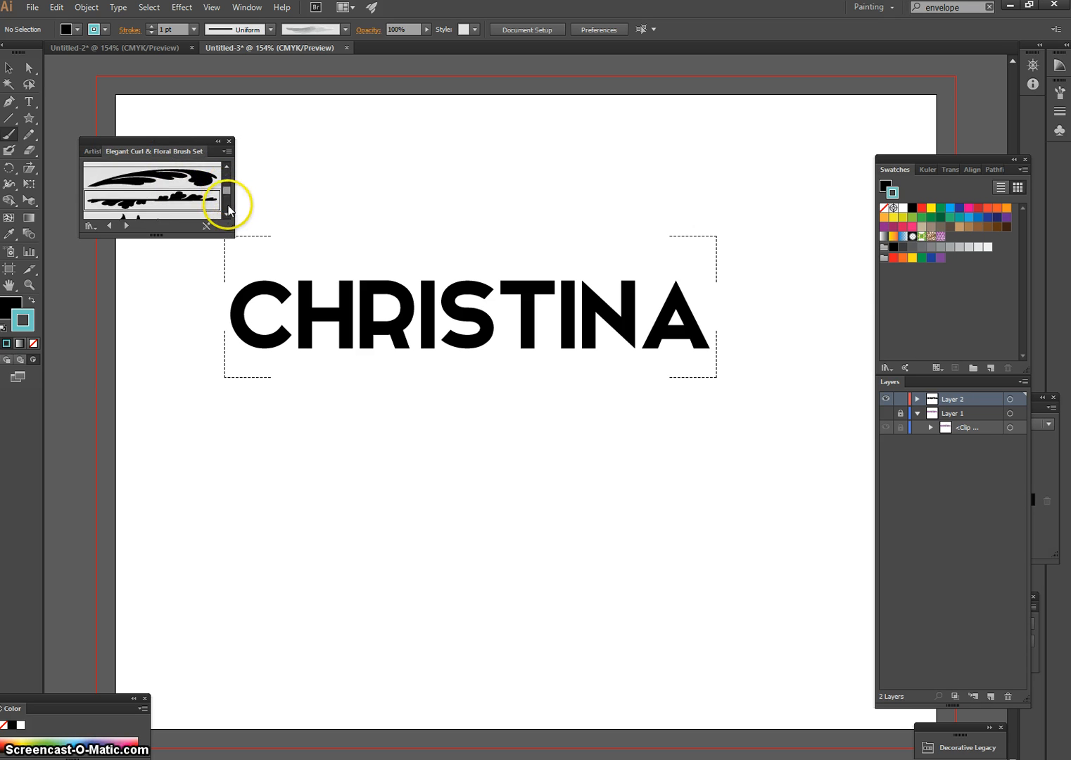
left_click_drag(228, 206, 226, 174)
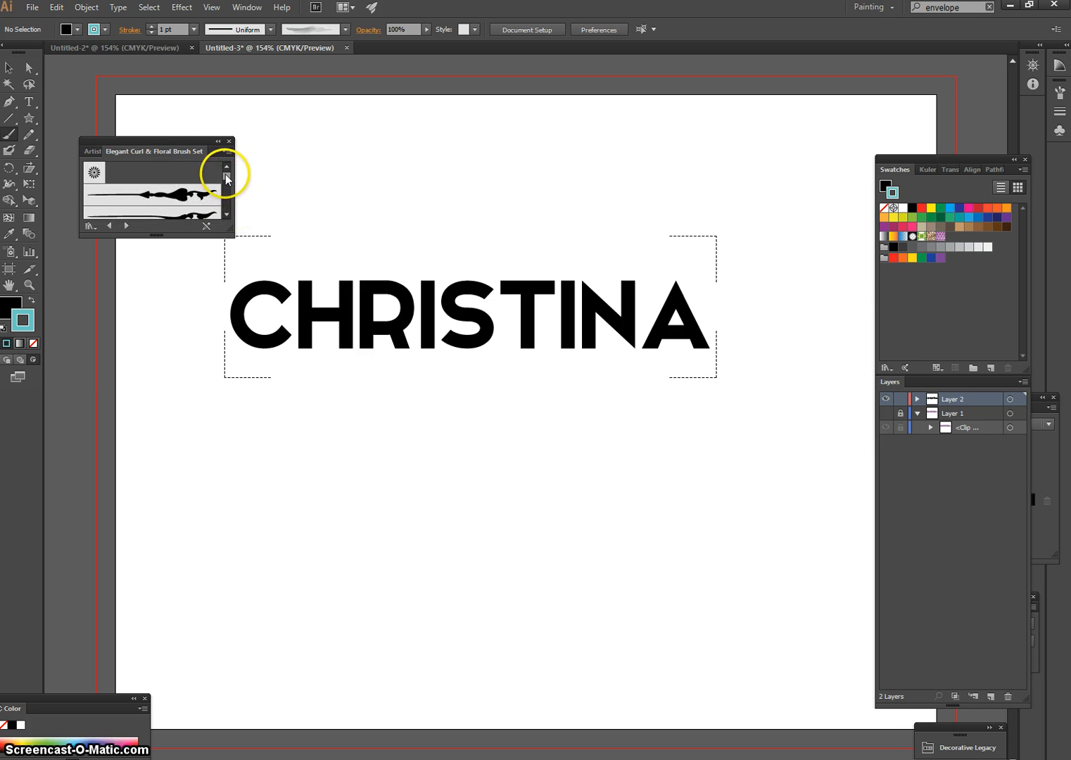
left_click(91, 150)
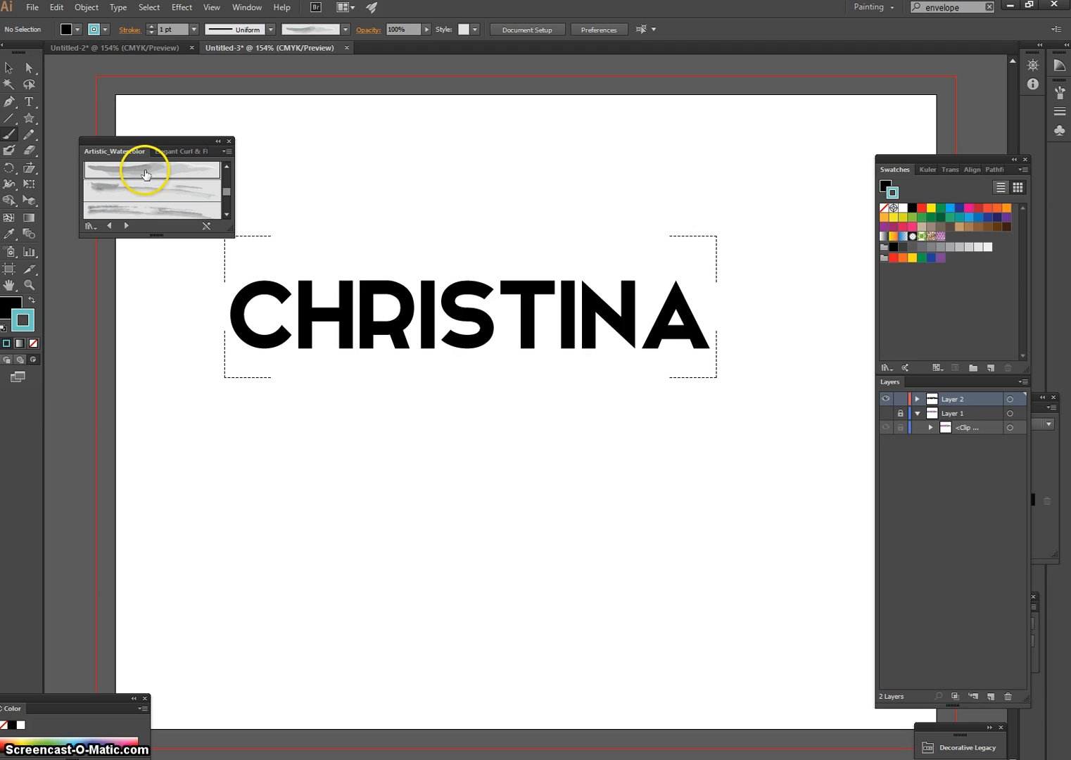
Try painting watercolor strokes inside the letters at a 2 pt stroke weight, and undo them.
left_click(152, 26)
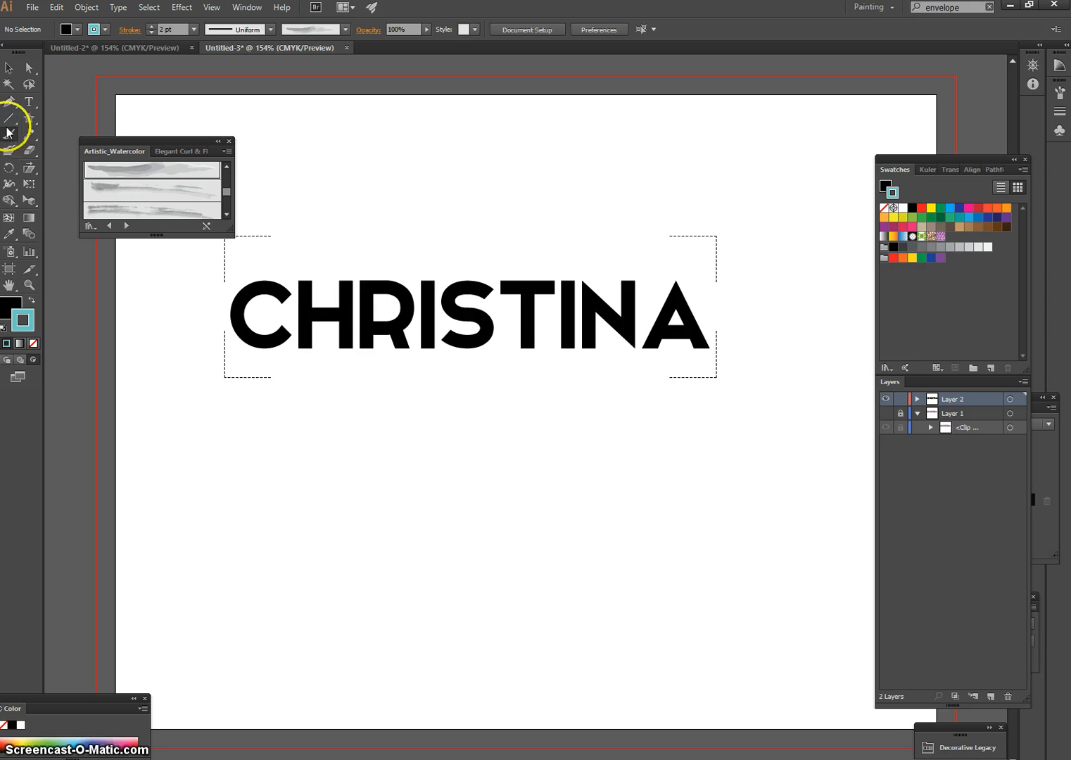
mouse_move(211, 342)
left_mouse_down()
mouse_move(268, 296)
mouse_move(345, 294)
mouse_move(378, 320)
mouse_move(433, 285)
mouse_move(447, 352)
mouse_move(551, 275)
mouse_move(554, 375)
mouse_move(652, 293)
mouse_move(678, 324)
mouse_move(741, 304)
mouse_move(736, 387)
left_mouse_up()
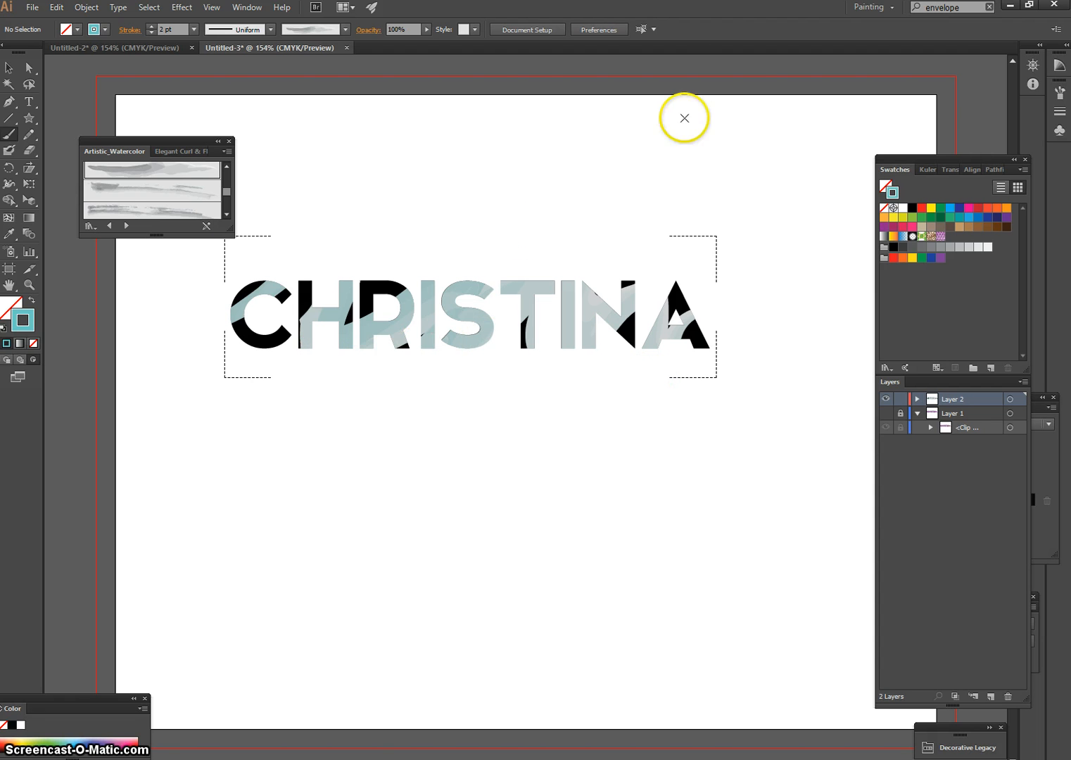
key("ctrl+z")
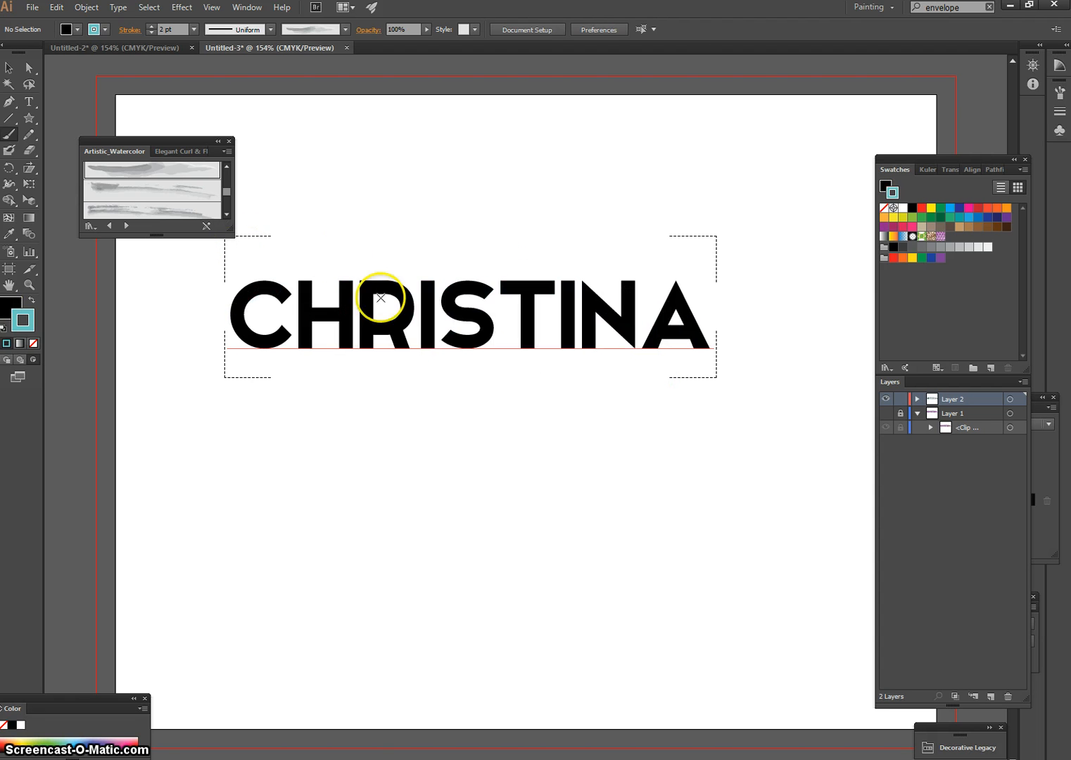
Set the stroke weight to 1 pt and paint teal watercolor strokes across the letters of the name.
left_click(150, 32)
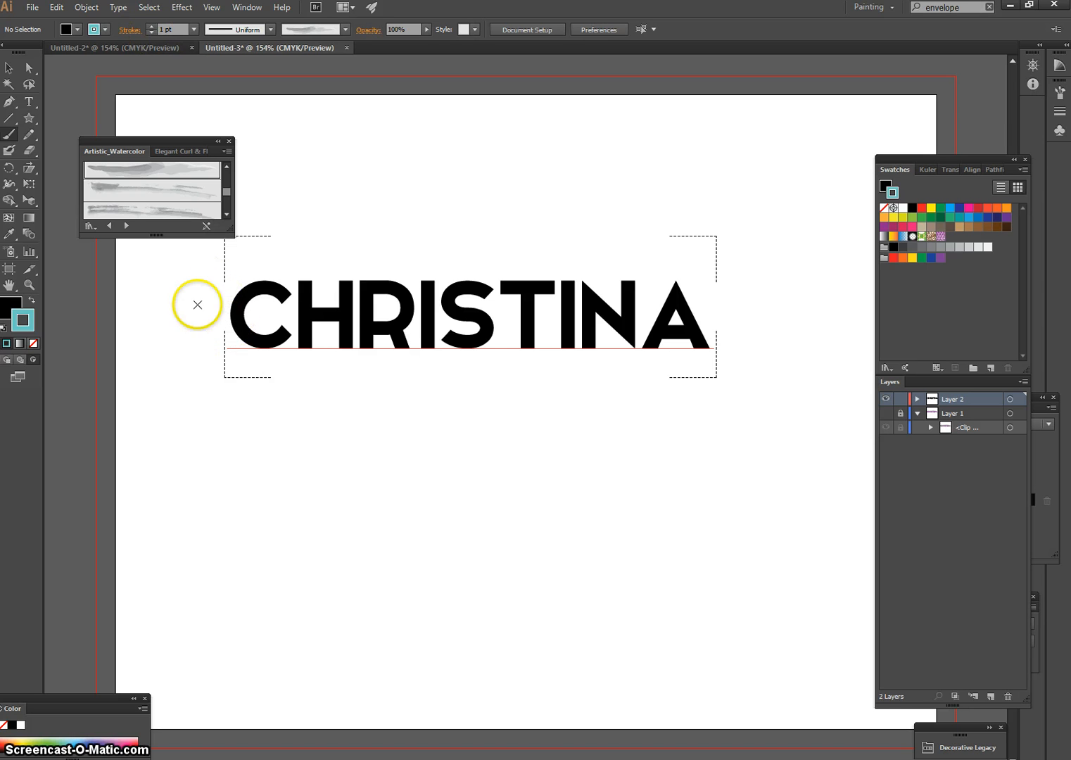
mouse_move(279, 288)
left_mouse_down()
mouse_move(306, 296)
mouse_move(284, 348)
mouse_move(443, 266)
mouse_move(431, 314)
mouse_move(456, 347)
mouse_move(573, 281)
mouse_move(570, 334)
mouse_move(757, 298)
mouse_move(798, 318)
left_mouse_up()
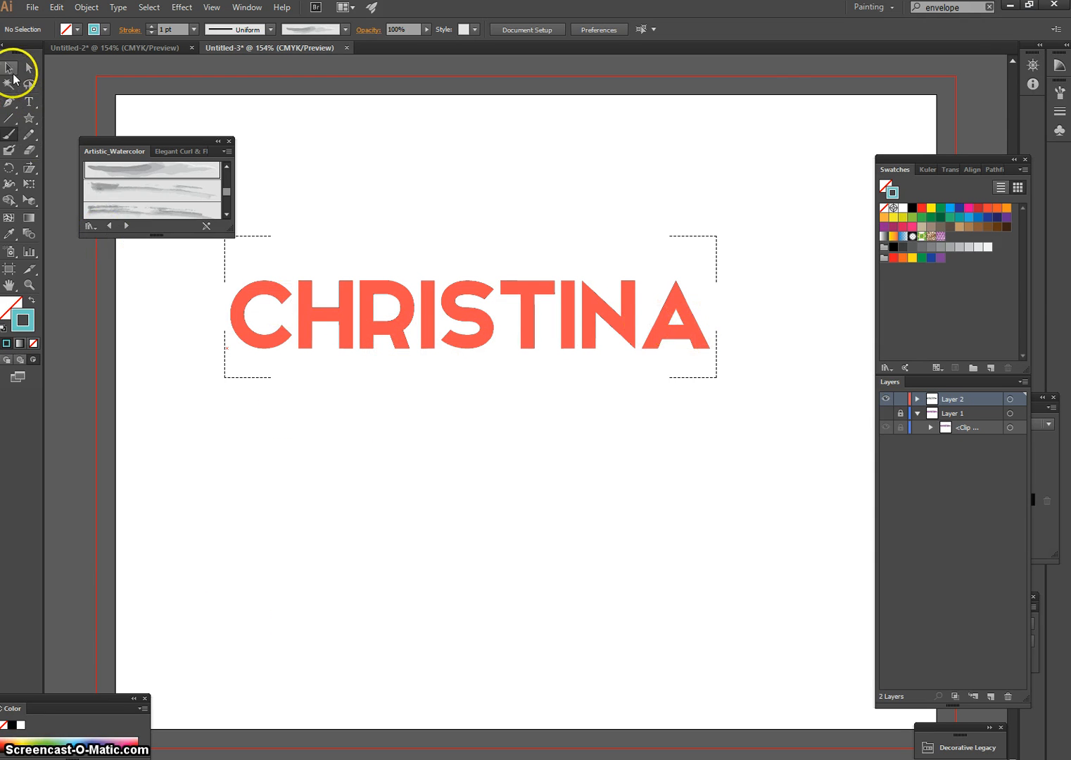
Choose a streaky Artistic_Watercolor brush further down the library, set the stroke colour to dark teal and paint more strokes across the letters.
left_click(10, 81)
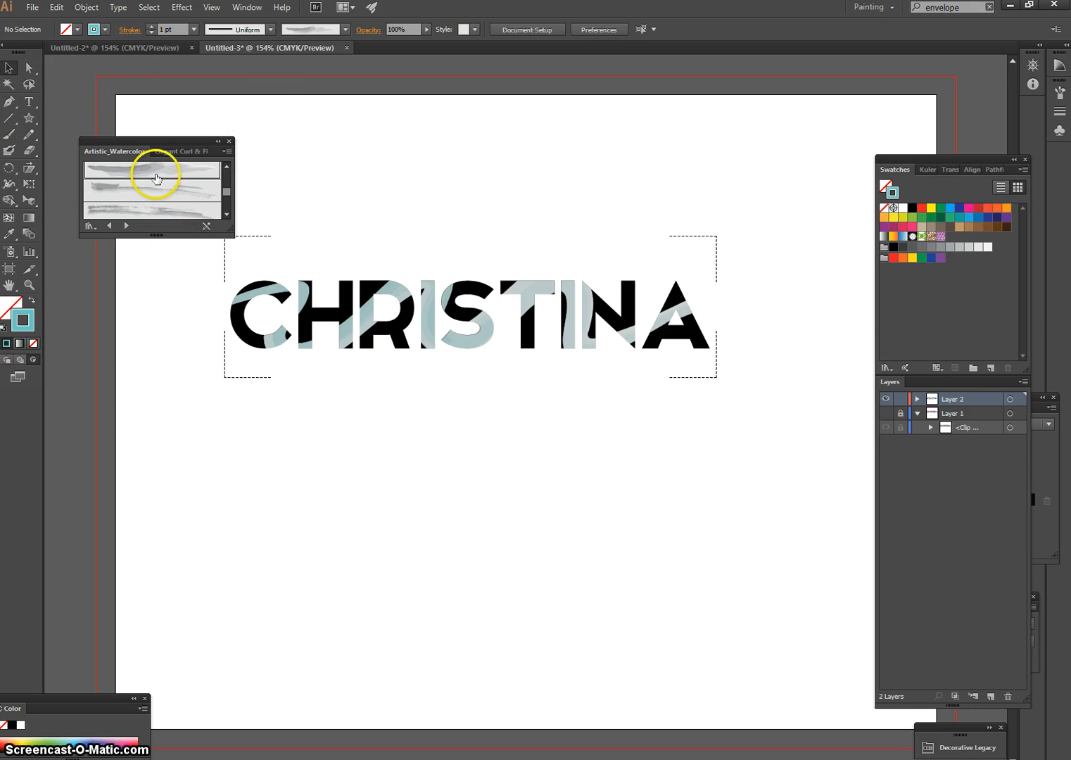
left_click(226, 204)
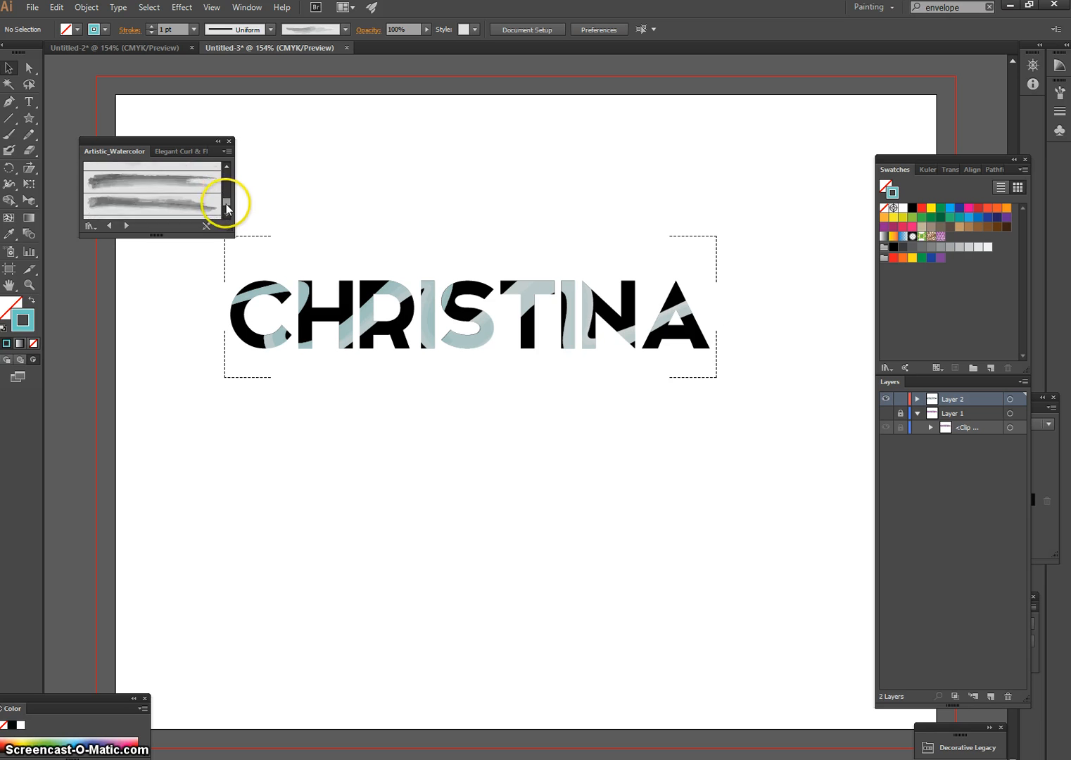
left_click(165, 194)
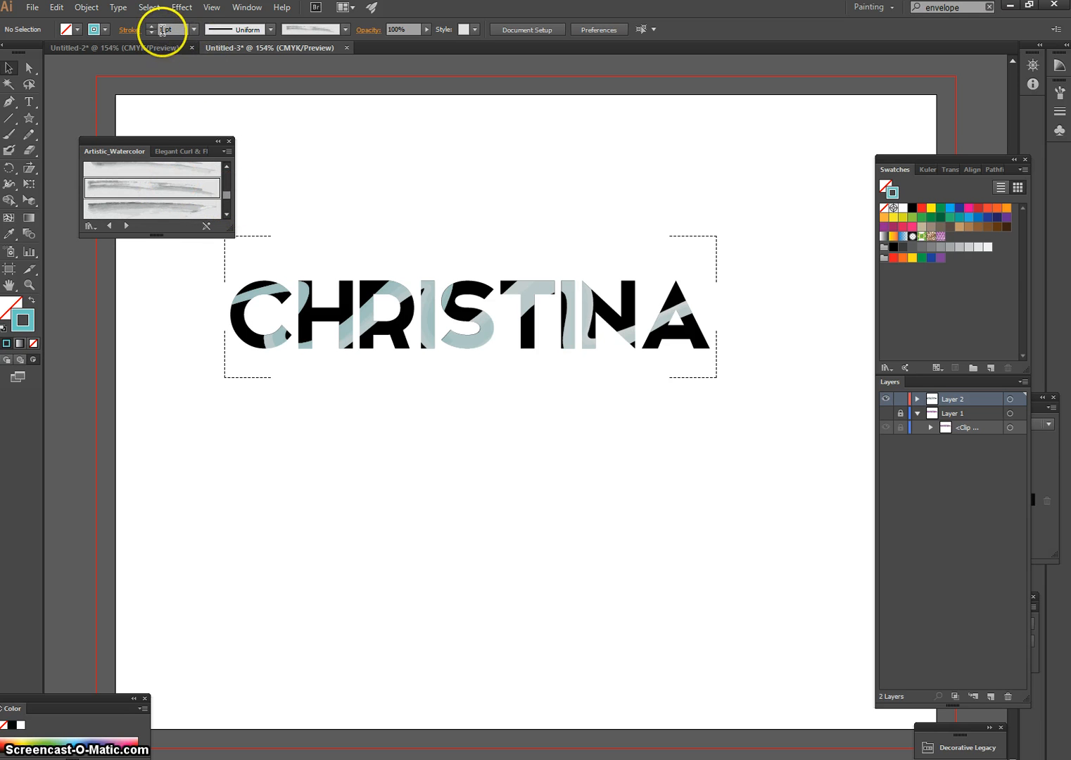
left_click(161, 30)
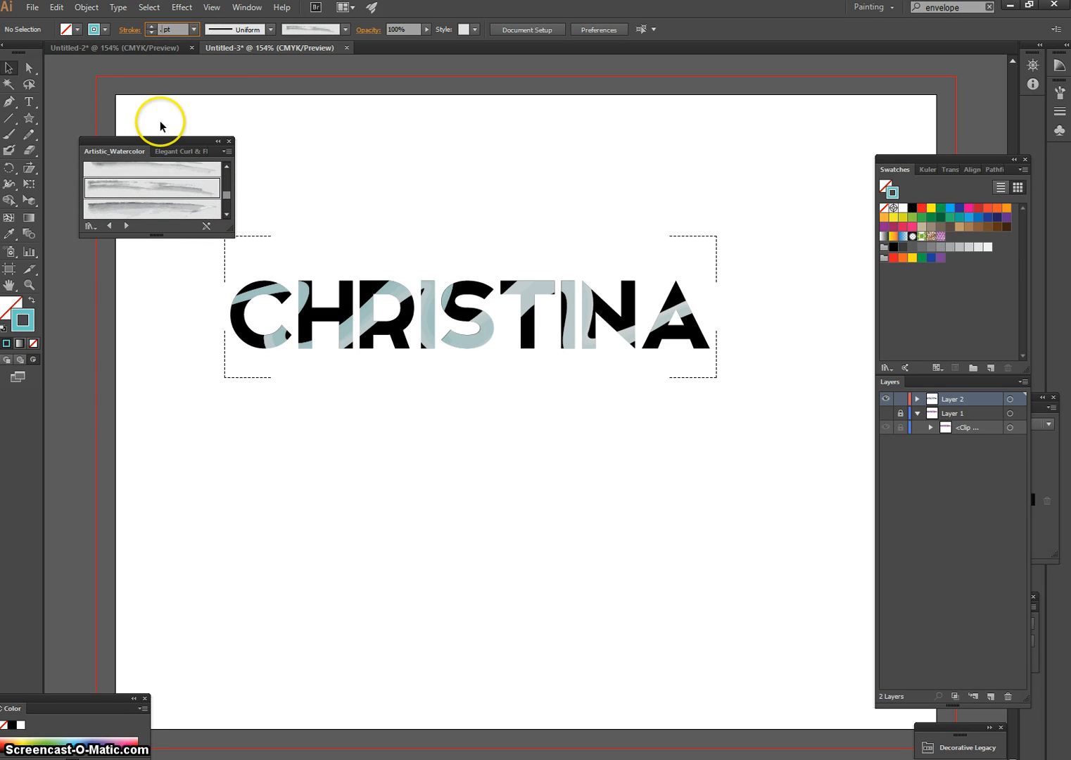
double_click(29, 324)
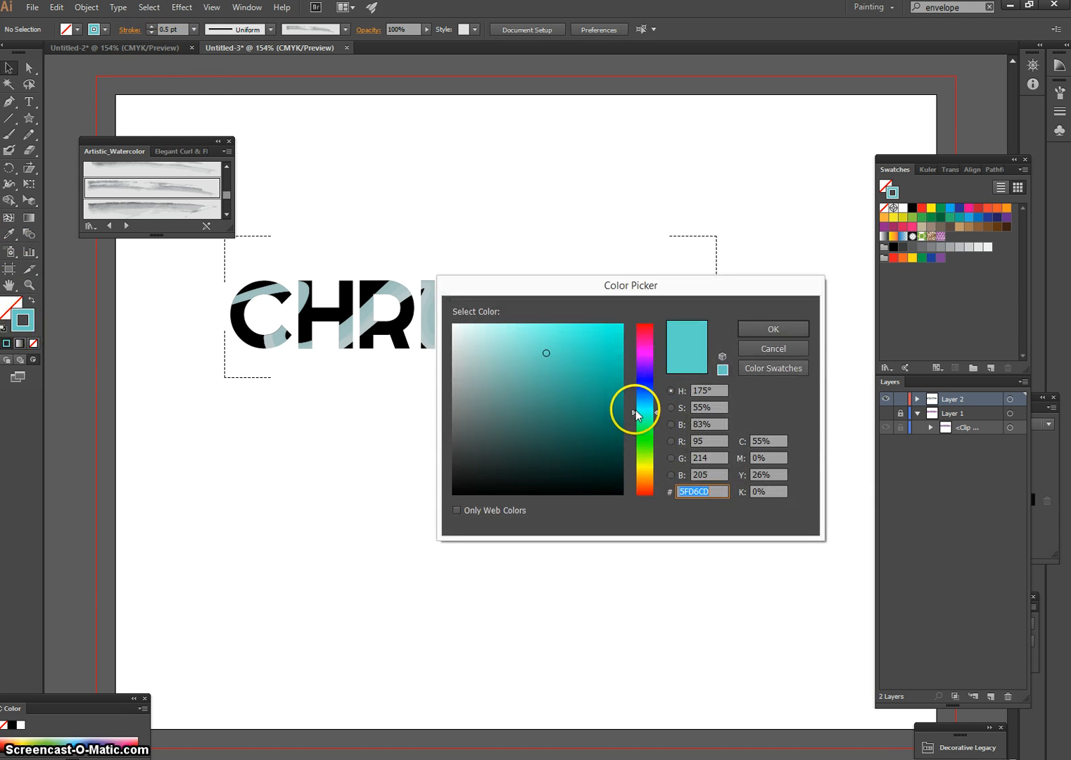
left_click(543, 398)
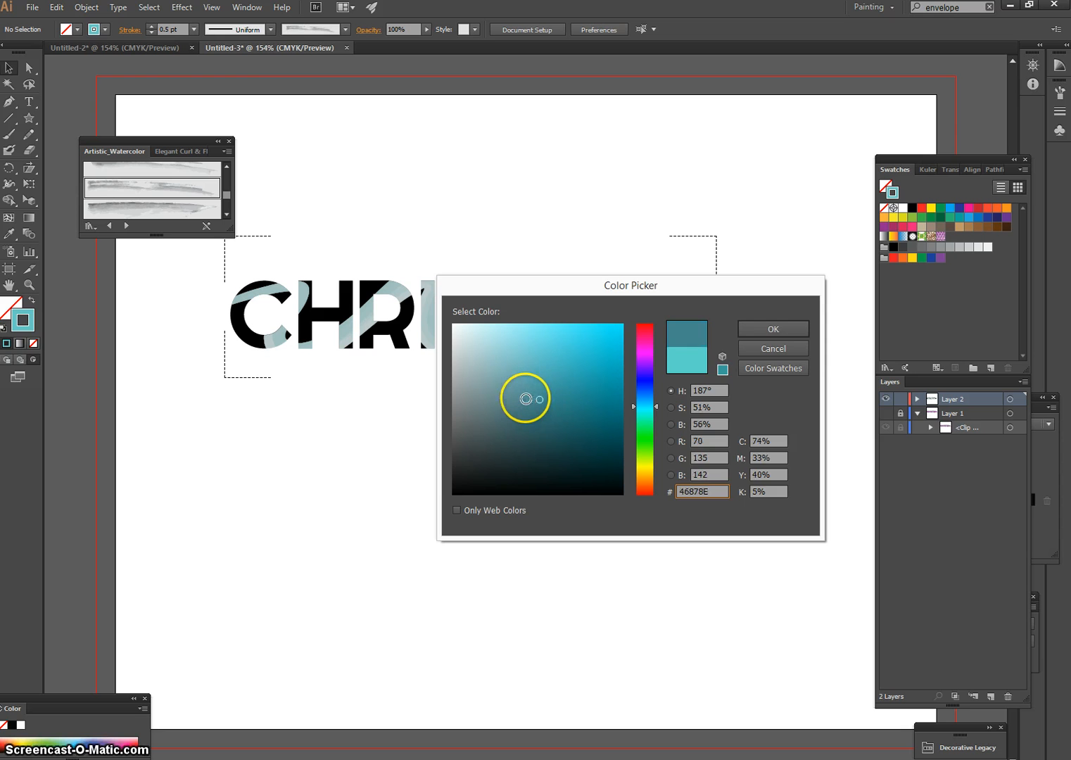
left_click(764, 328)
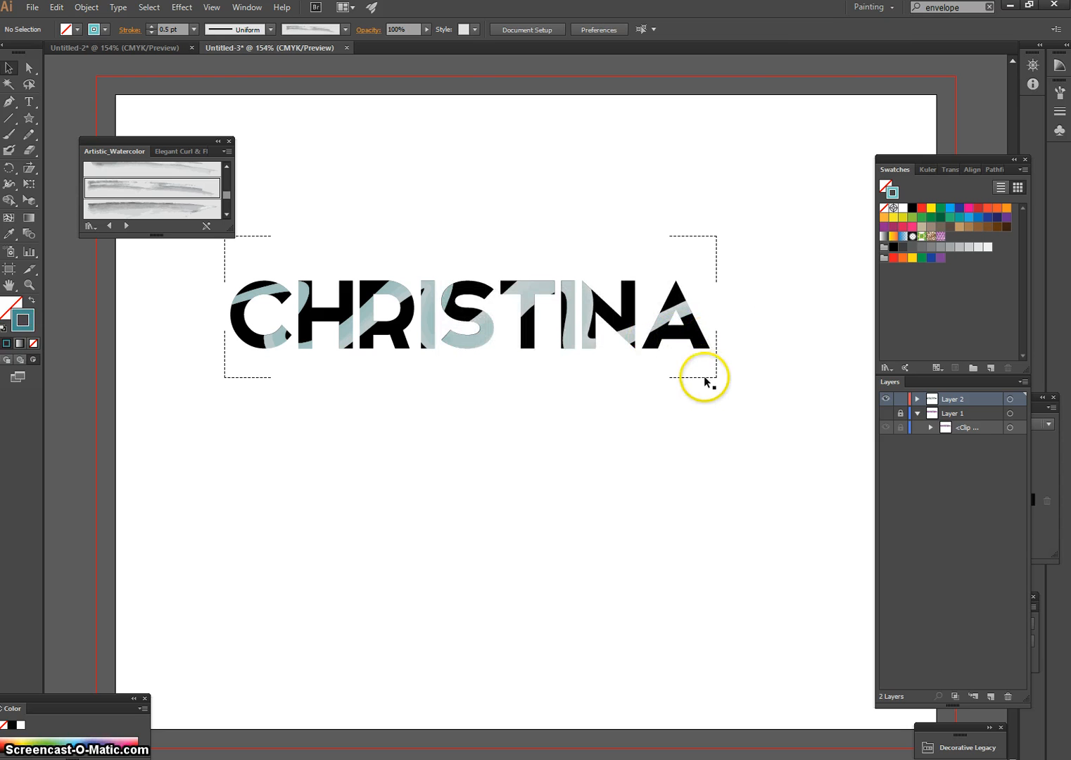
mouse_move(702, 349)
left_mouse_down()
mouse_move(715, 343)
mouse_move(708, 355)
left_mouse_up()
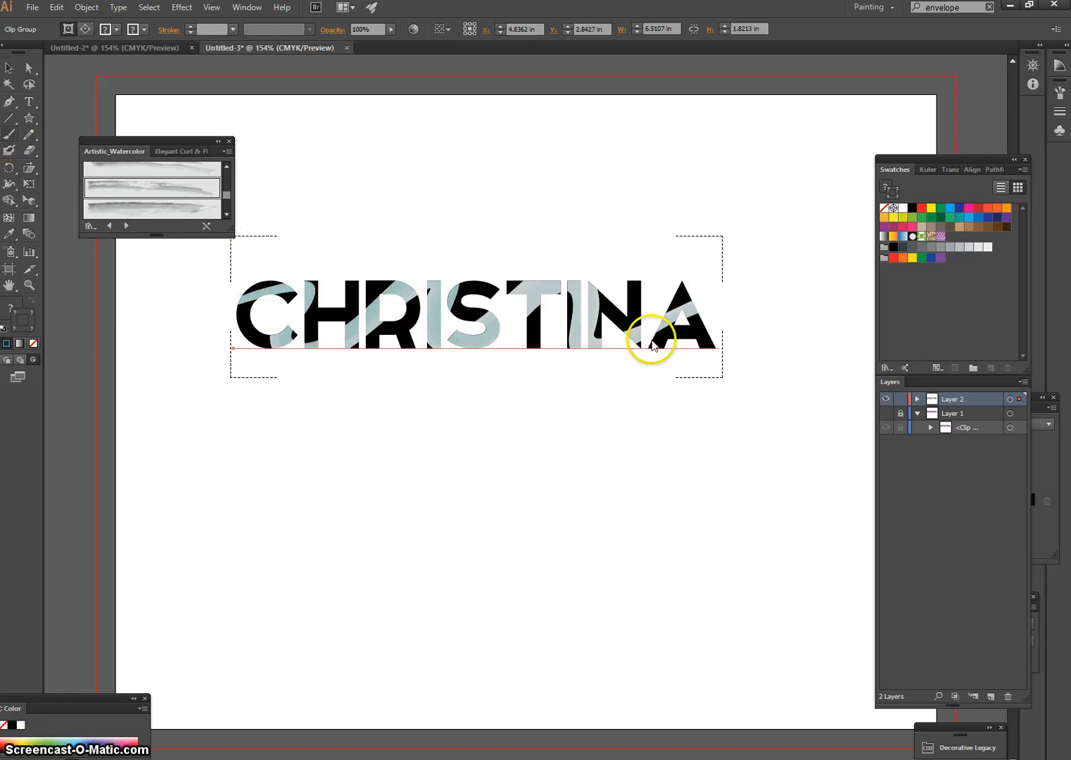
mouse_move(719, 304)
left_mouse_down()
mouse_move(690, 306)
mouse_move(690, 355)
mouse_move(665, 326)
mouse_move(658, 275)
mouse_move(618, 275)
mouse_move(619, 328)
mouse_move(608, 349)
mouse_move(592, 302)
mouse_move(568, 289)
mouse_move(563, 345)
mouse_move(545, 341)
mouse_move(528, 277)
mouse_move(480, 275)
mouse_move(472, 354)
mouse_move(450, 363)
mouse_move(446, 310)
mouse_move(419, 291)
mouse_move(383, 335)
mouse_move(330, 271)
mouse_move(315, 341)
mouse_move(275, 363)
mouse_move(256, 313)
mouse_move(200, 279)
mouse_move(176, 284)
left_mouse_up()
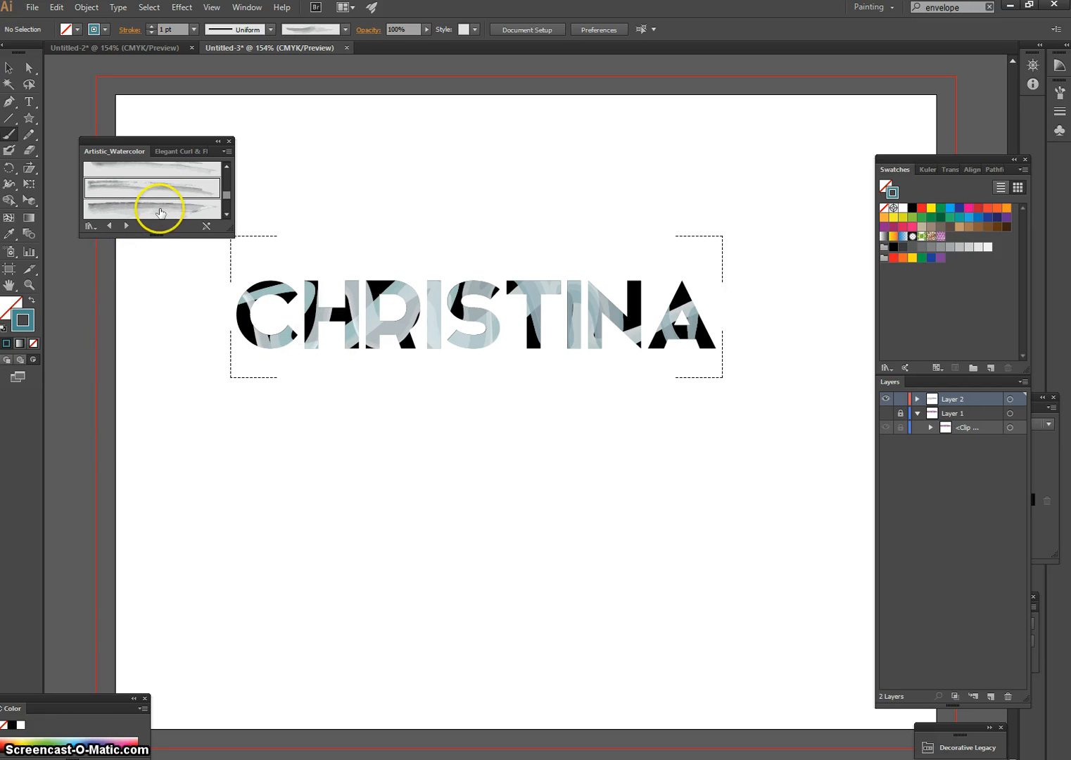
Choose the city skyline brush from the Elegant Curl & Floral Brush Set and set the stroke colour to dark navy blue.
left_click(176, 151)
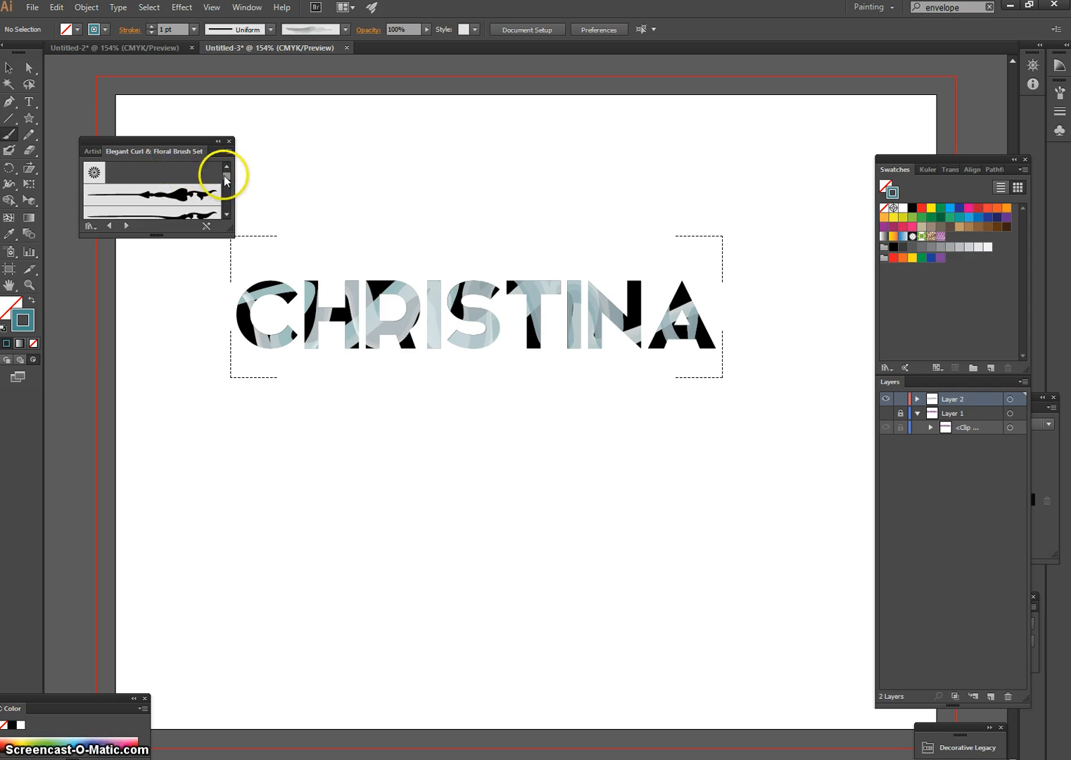
scroll(227, 185, "down", 3)
mouse_move(228, 186)
left_mouse_down()
mouse_move(228, 195)
mouse_move(222, 181)
left_mouse_up()
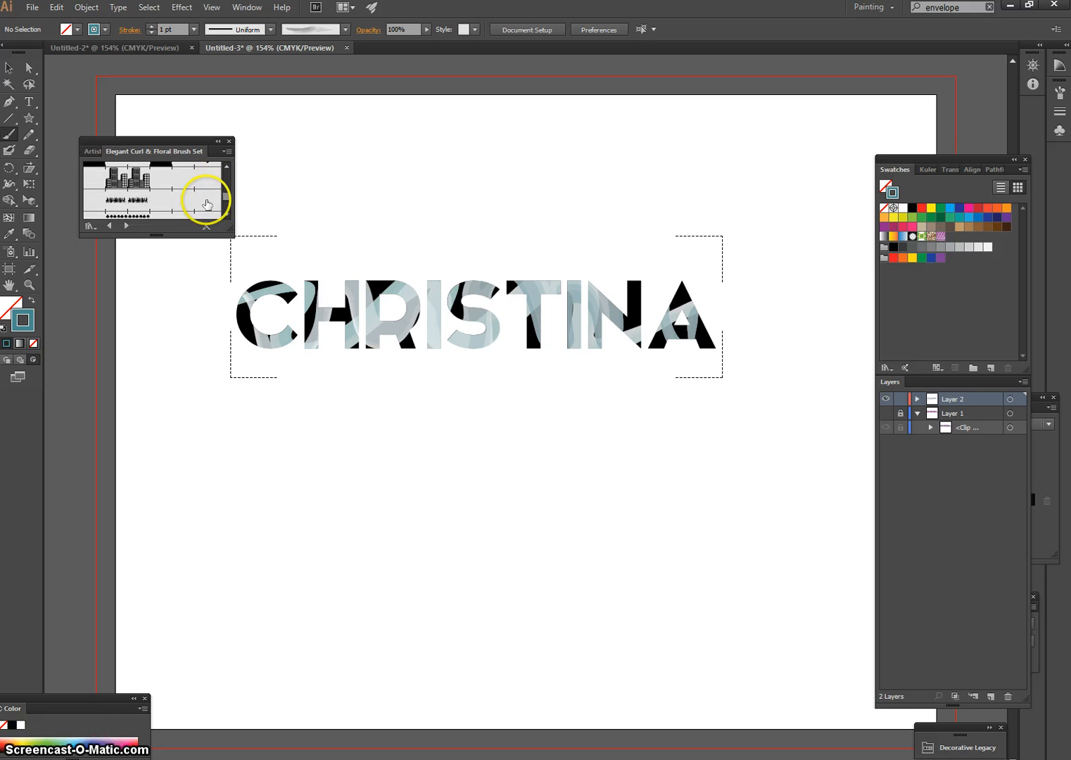
left_click(124, 187)
left_click(23, 329)
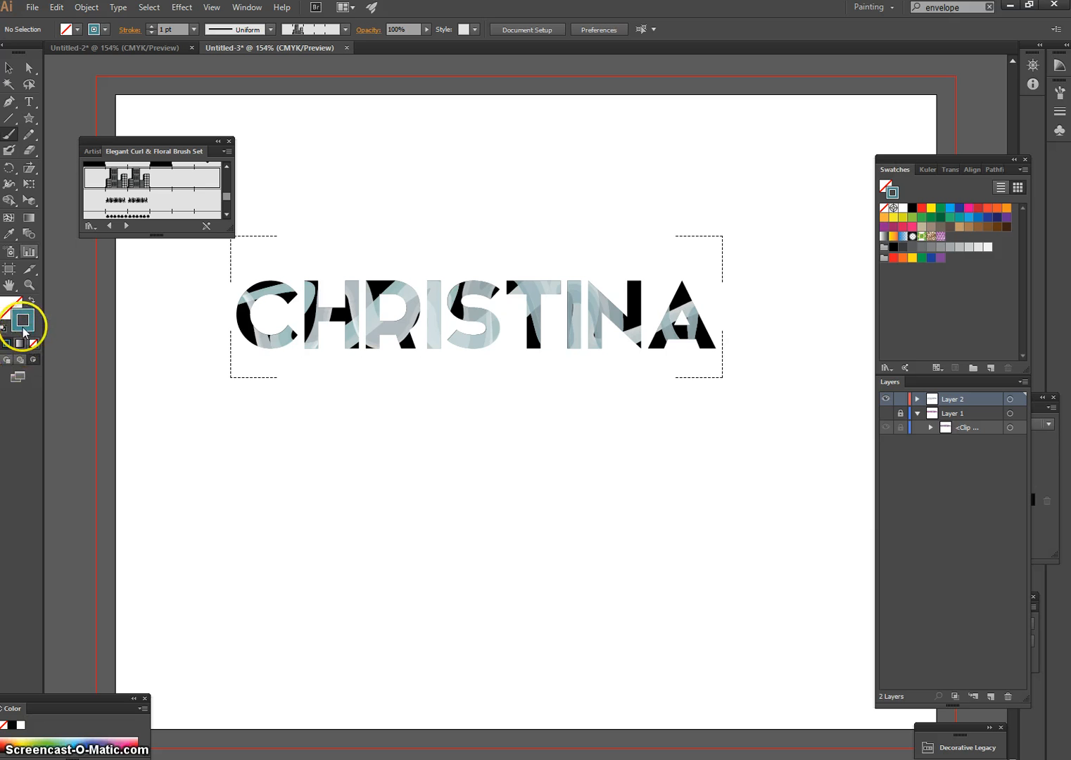
double_click(23, 329)
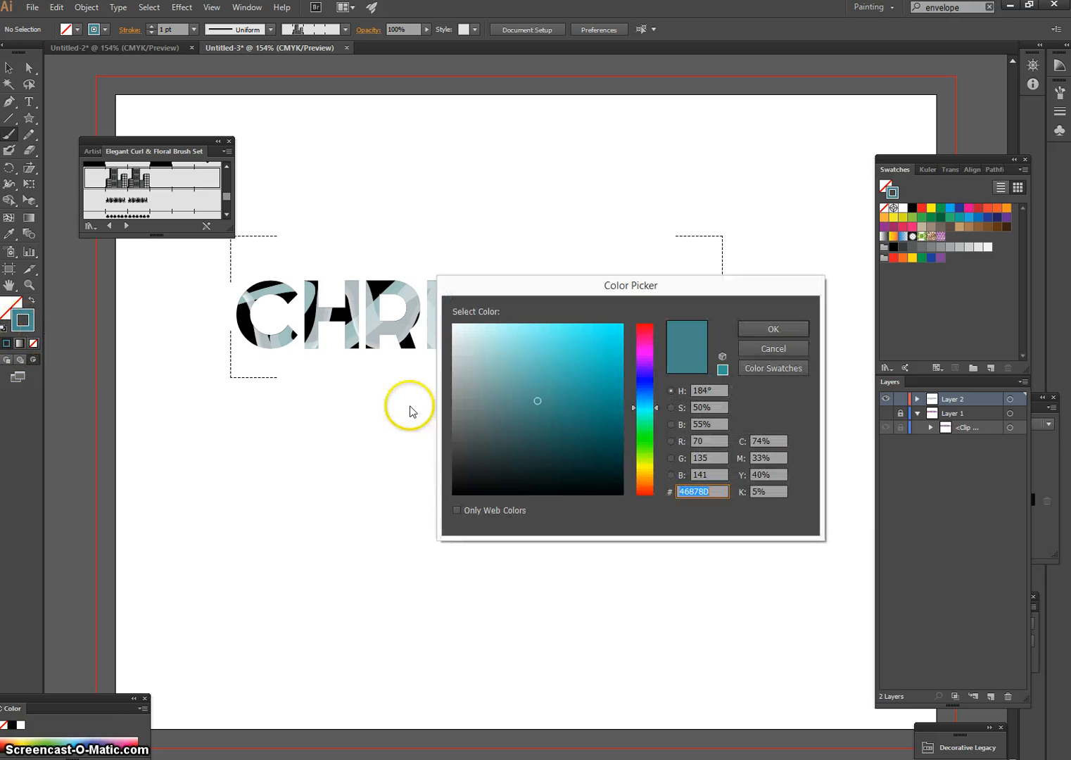
left_click(650, 395)
left_click(568, 447)
left_click(767, 327)
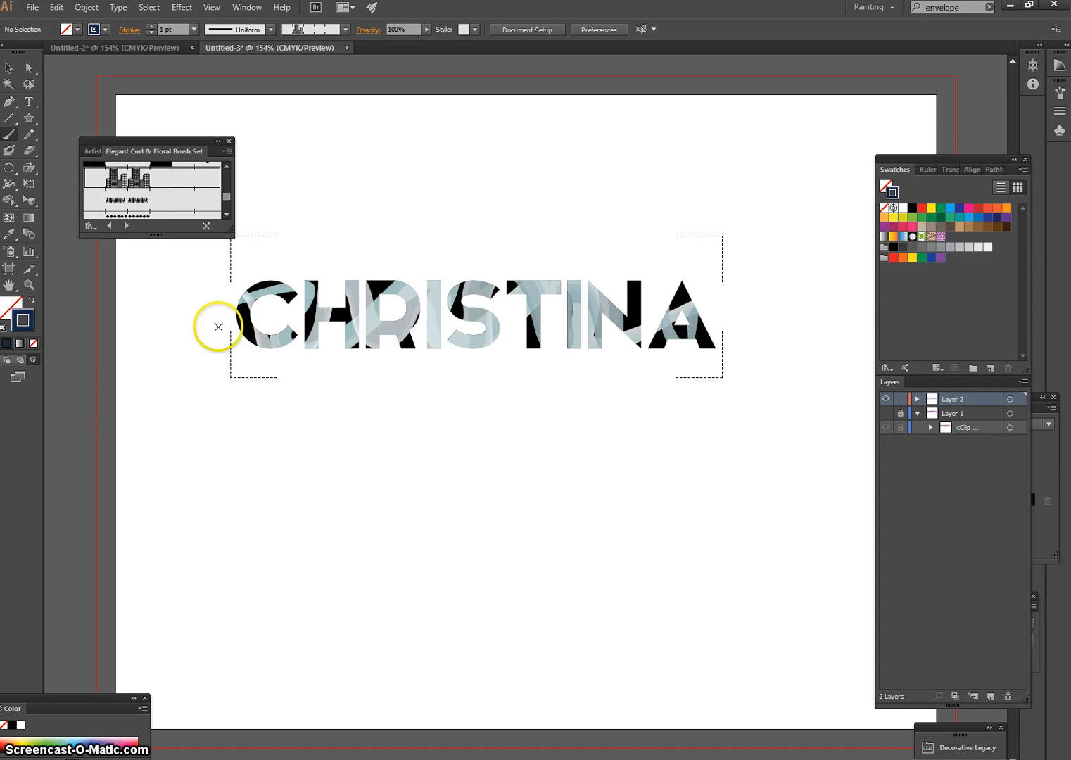
Try skyline brush strokes across the letters at 1 pt and 0.125 pt stroke weights, and undo them.
mouse_move(221, 324)
left_mouse_down()
mouse_move(523, 315)
mouse_move(757, 326)
left_mouse_up()
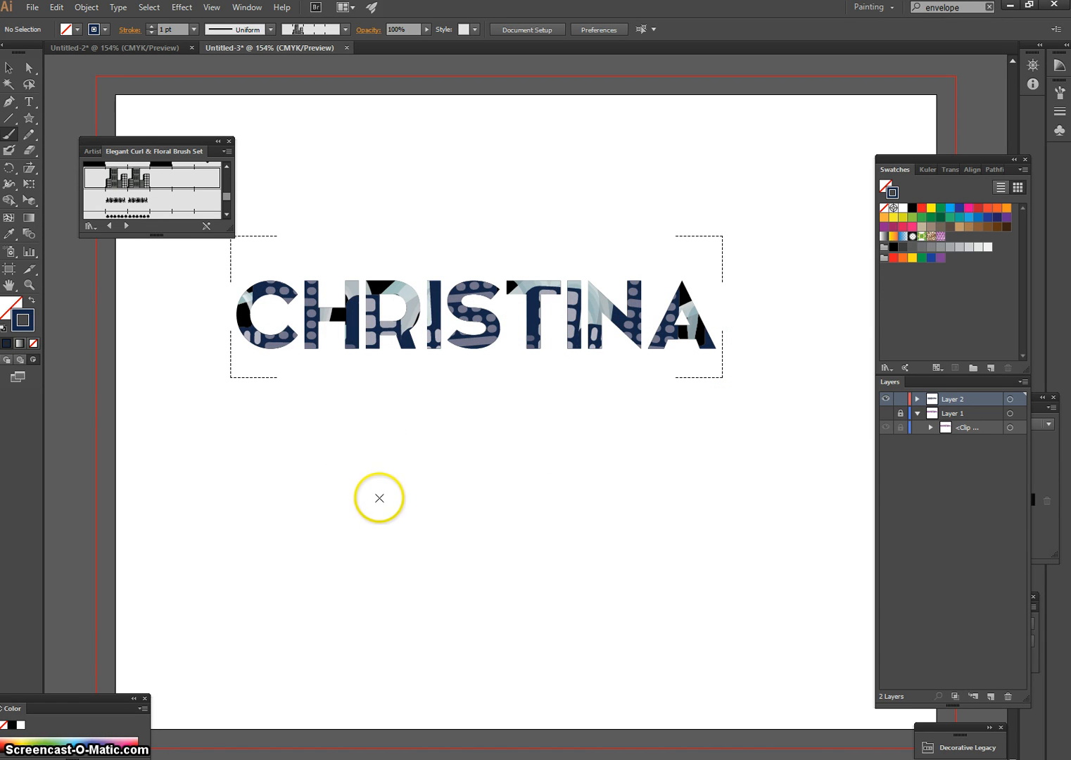
key("ctrl+z")
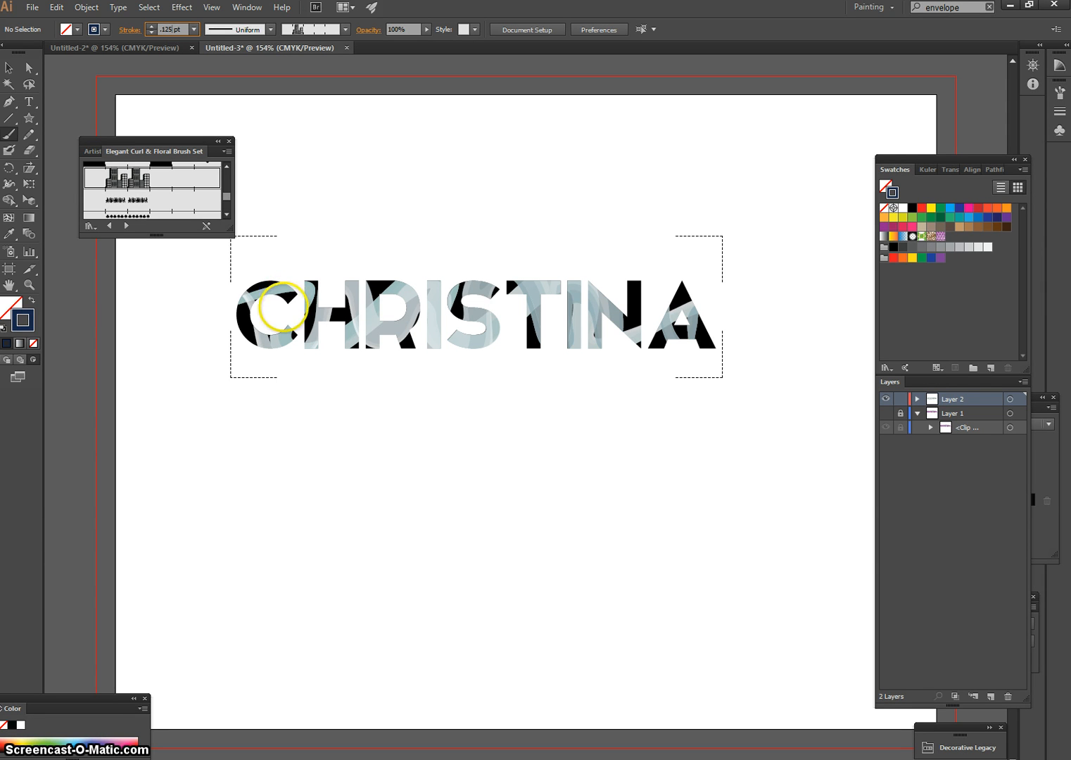
mouse_move(232, 334)
left_mouse_down()
mouse_move(275, 330)
mouse_move(320, 358)
mouse_move(389, 340)
left_mouse_up()
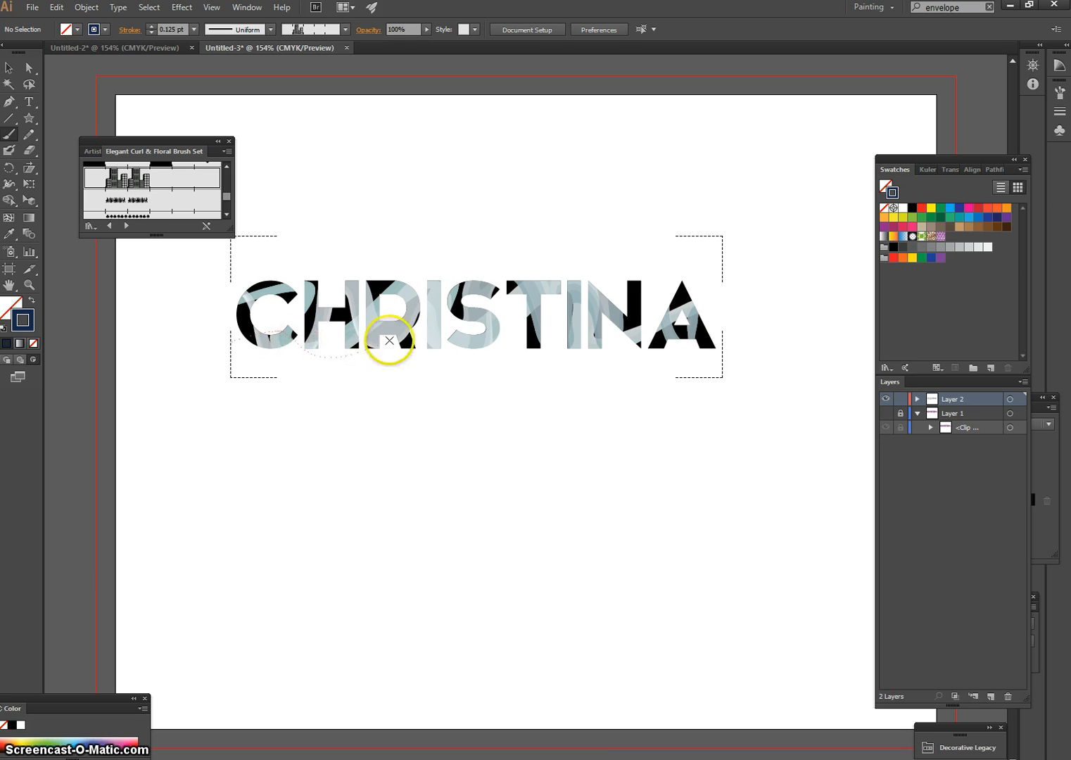
mouse_move(457, 329)
left_mouse_down()
mouse_move(735, 331)
mouse_move(729, 367)
left_mouse_up()
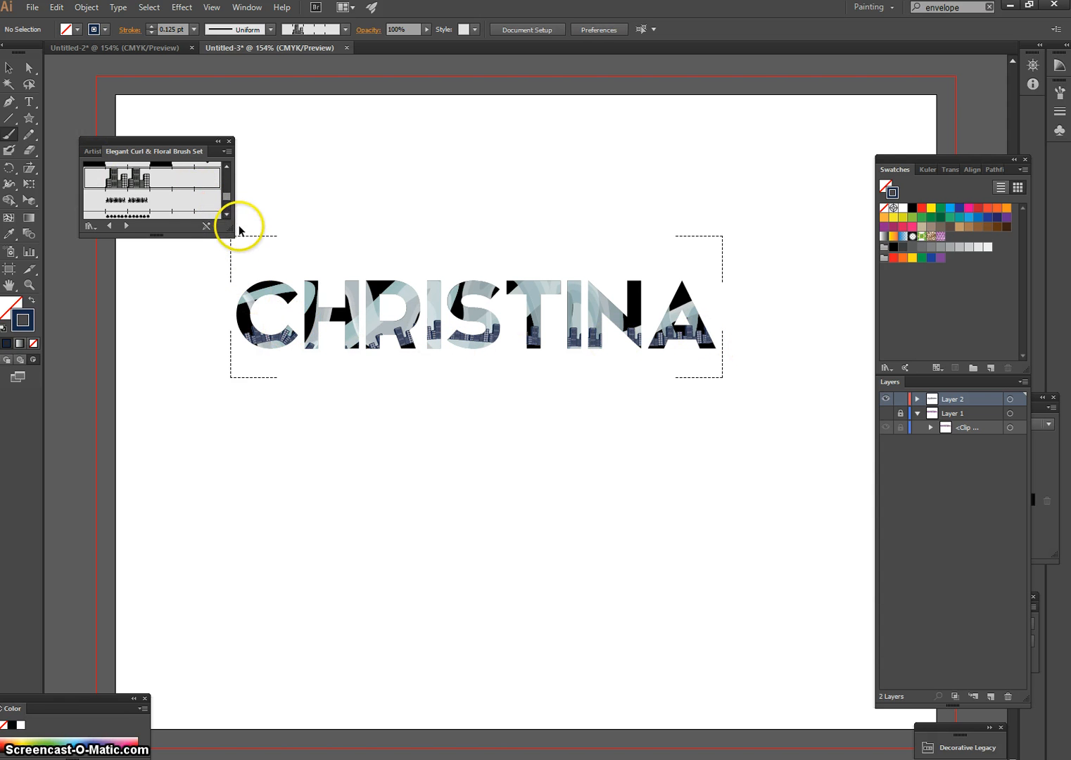
key("ctrl+z")
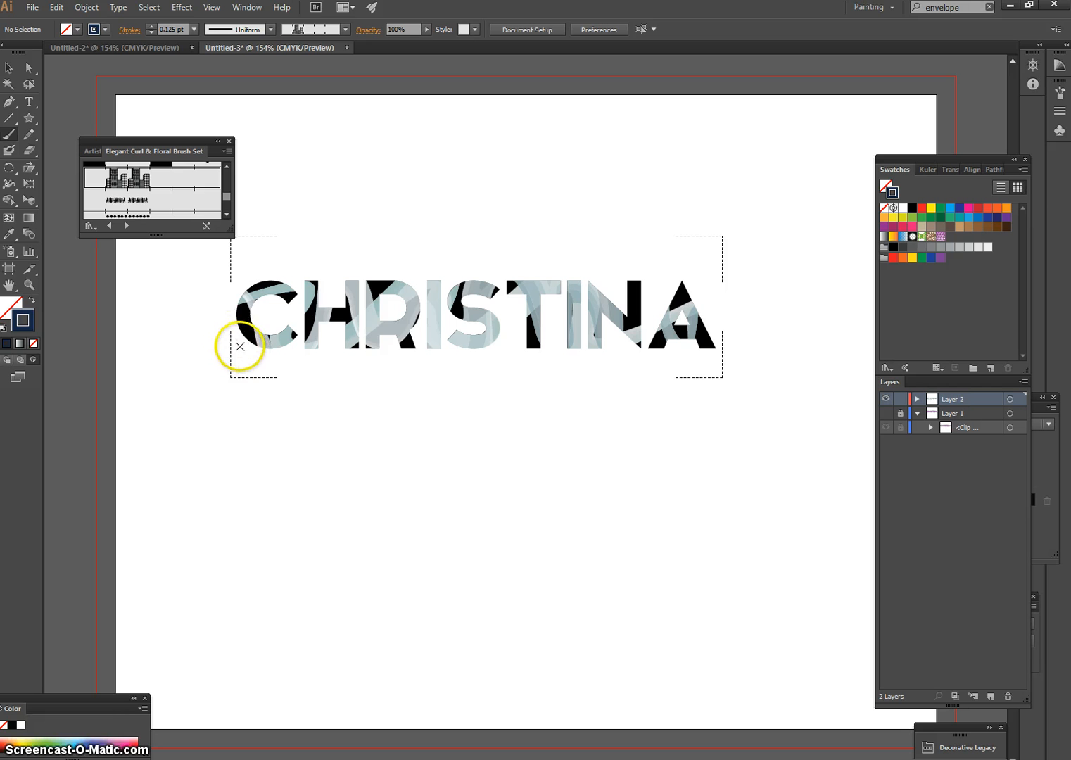
Paint a straight navy skyline stroke at 0.125 pt along the lower part of all the letters.
left_click_drag(237, 333, 304, 334)
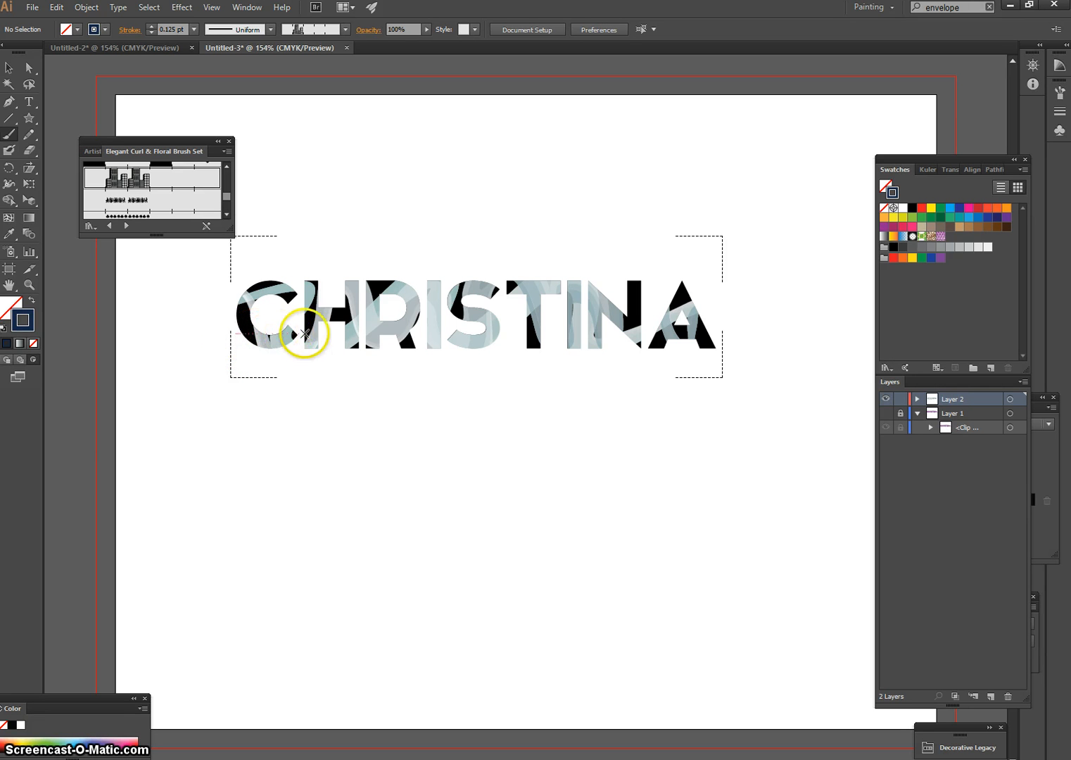
mouse_move(475, 325)
left_mouse_down()
mouse_move(573, 315)
mouse_move(749, 321)
left_mouse_up()
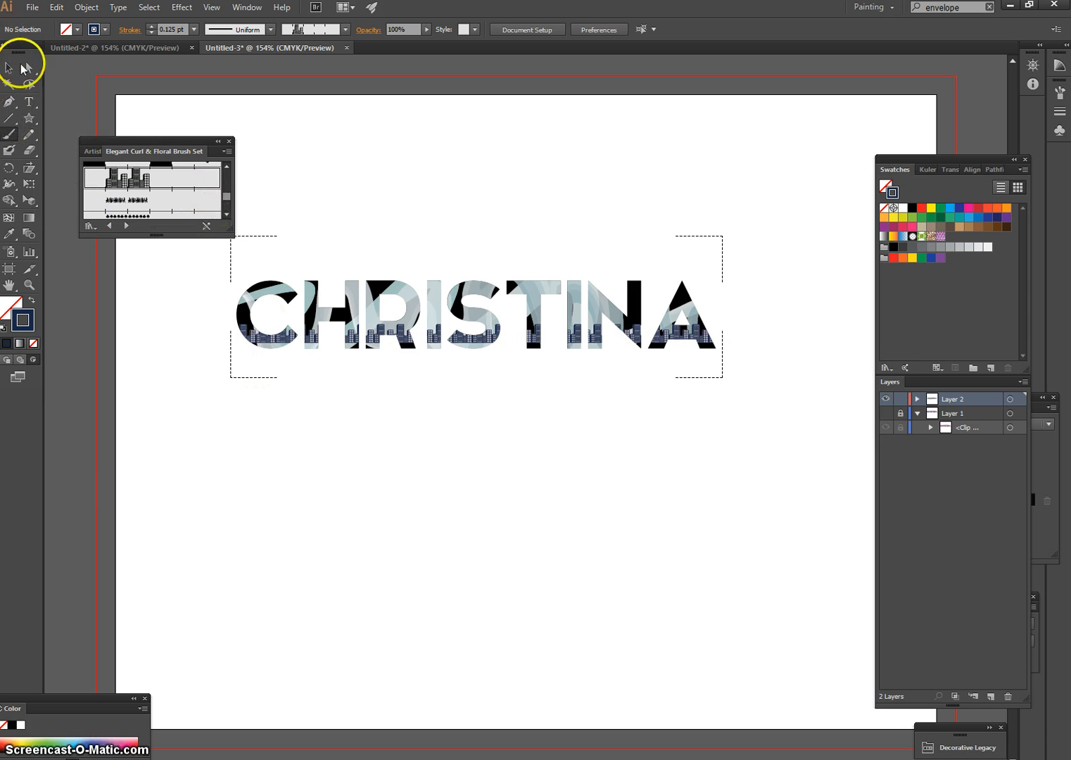
Choose a cloud-shaped brush from the Elegant Curl & Floral Brush Set and paint light blue (9FC1F7) strokes across the letters at 1 pt and 43% opacity.
left_click_drag(153, 145, 179, 124)
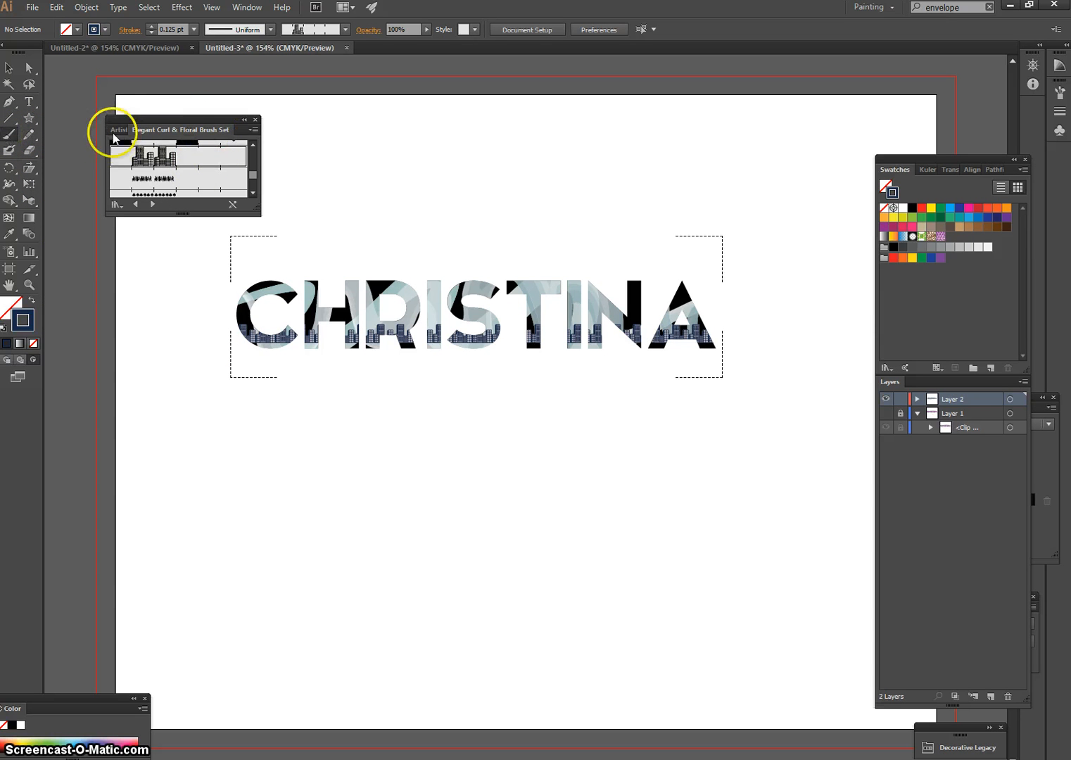
left_click_drag(253, 182, 253, 171)
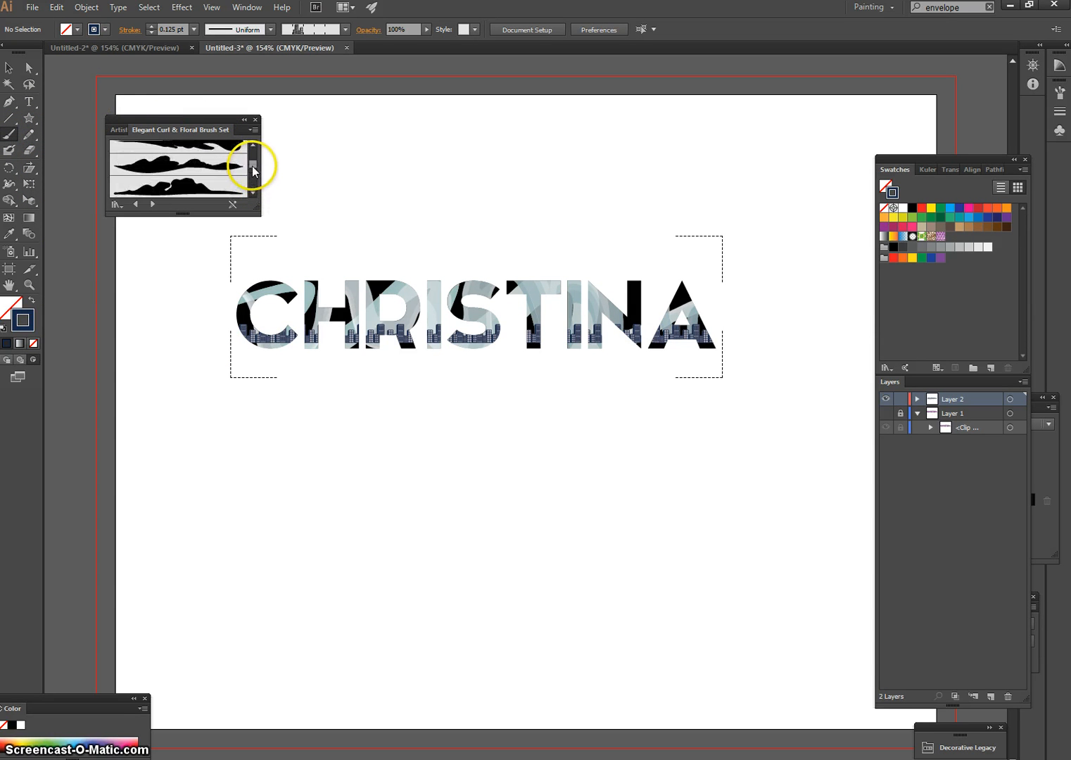
left_click(151, 168)
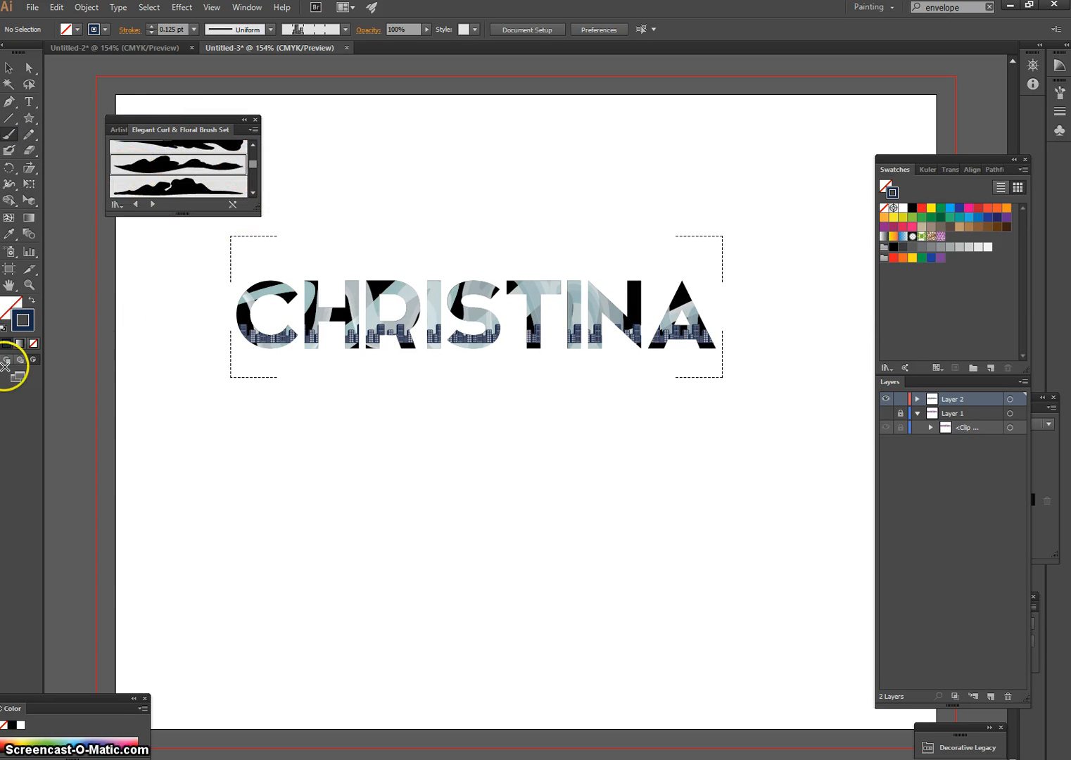
double_click(23, 320)
left_click(520, 330)
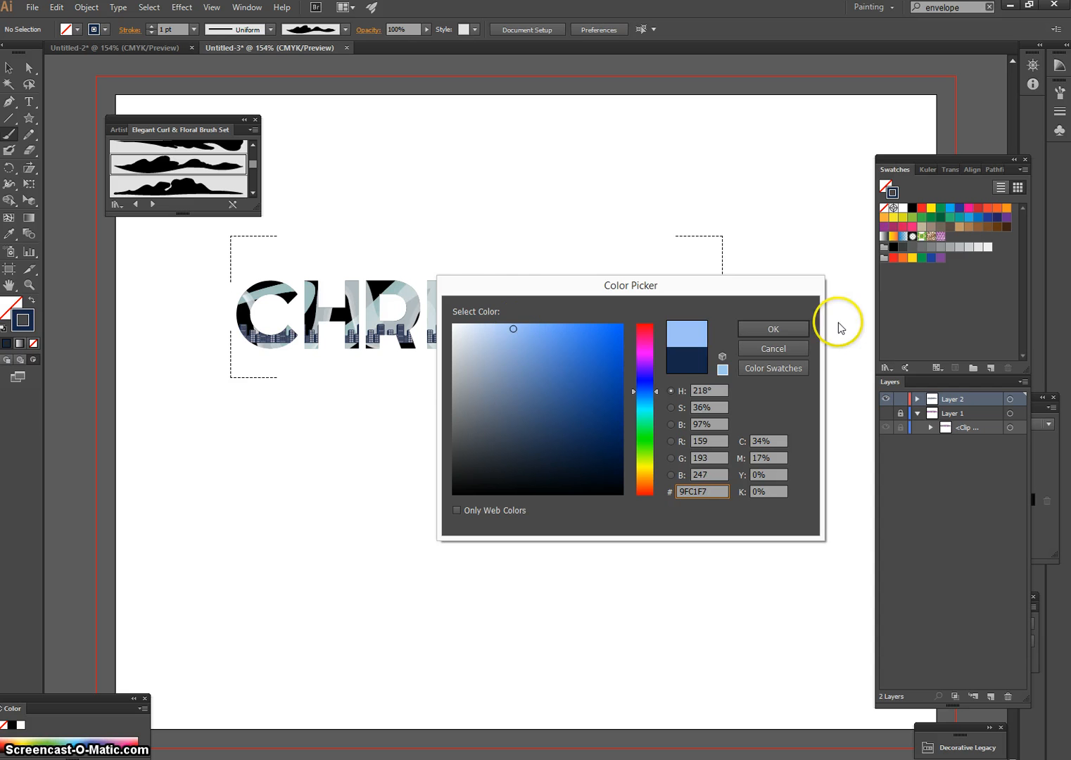
left_click(773, 329)
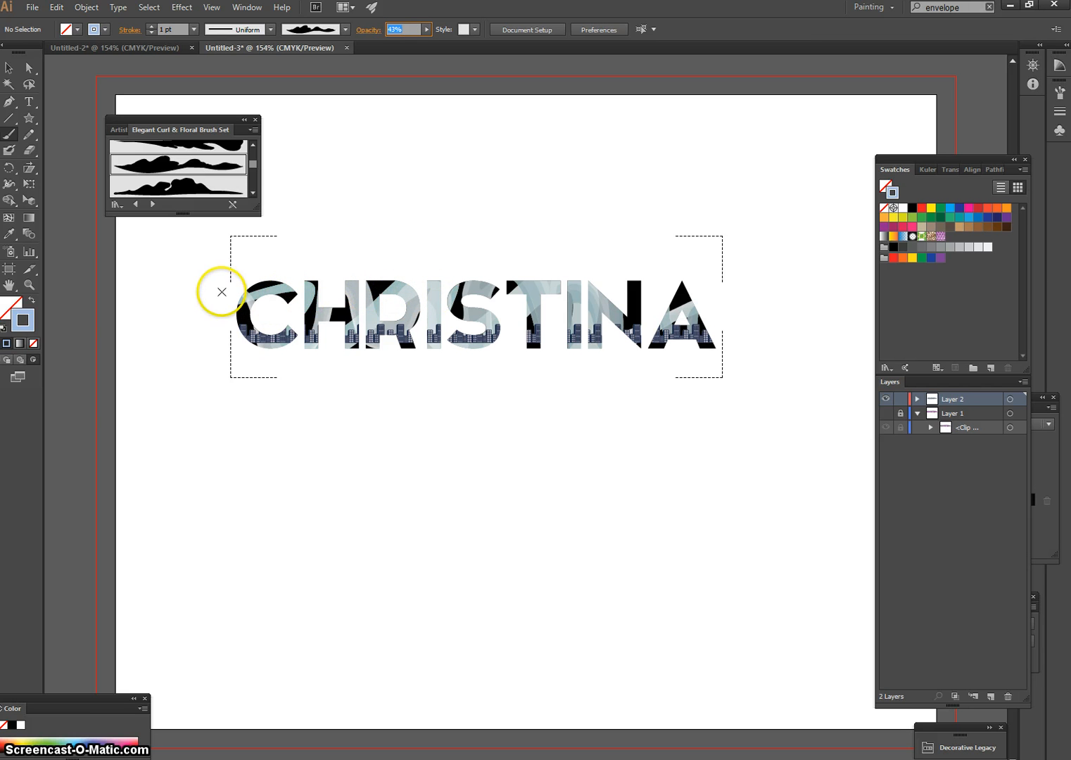
mouse_move(220, 289)
left_mouse_down()
mouse_move(353, 282)
mouse_move(401, 304)
mouse_move(482, 278)
mouse_move(527, 295)
mouse_move(611, 299)
mouse_move(661, 286)
mouse_move(728, 290)
mouse_move(632, 288)
mouse_move(617, 298)
mouse_move(559, 284)
mouse_move(512, 302)
mouse_move(462, 285)
mouse_move(437, 298)
mouse_move(405, 281)
mouse_move(343, 296)
mouse_move(305, 276)
mouse_move(263, 295)
mouse_move(239, 294)
mouse_move(232, 267)
left_mouse_up()
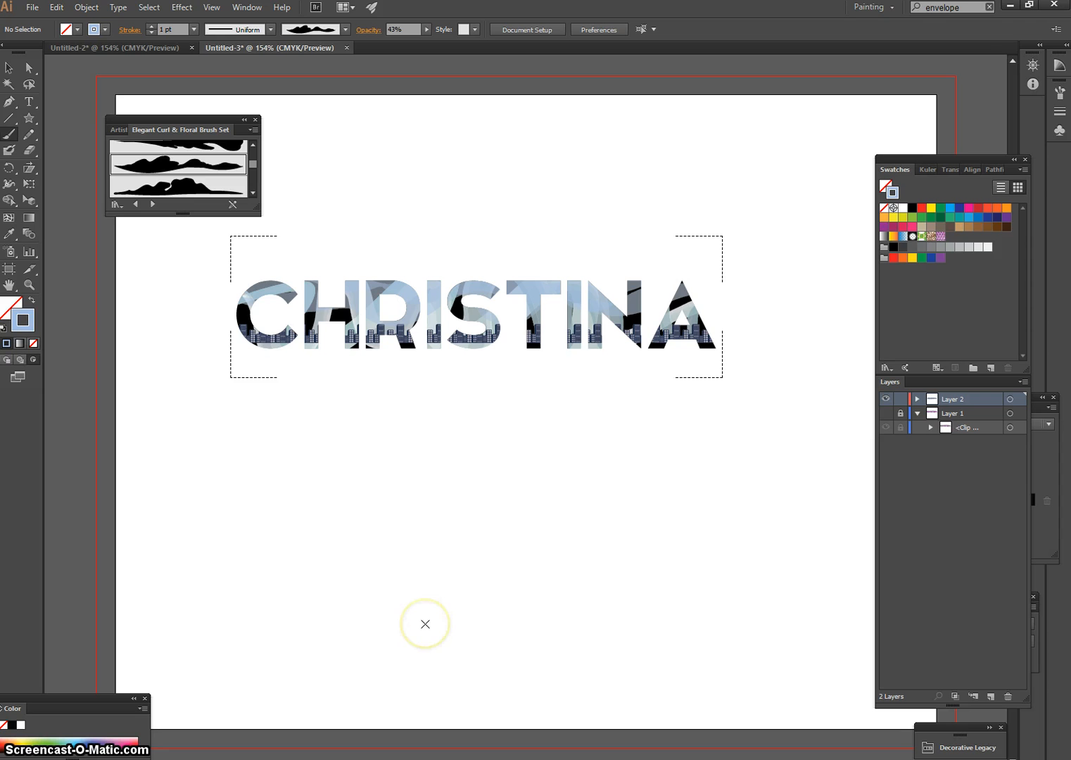
Switch the drawing mode from Draw Inside to Draw Behind.
key("ctrl+equal")
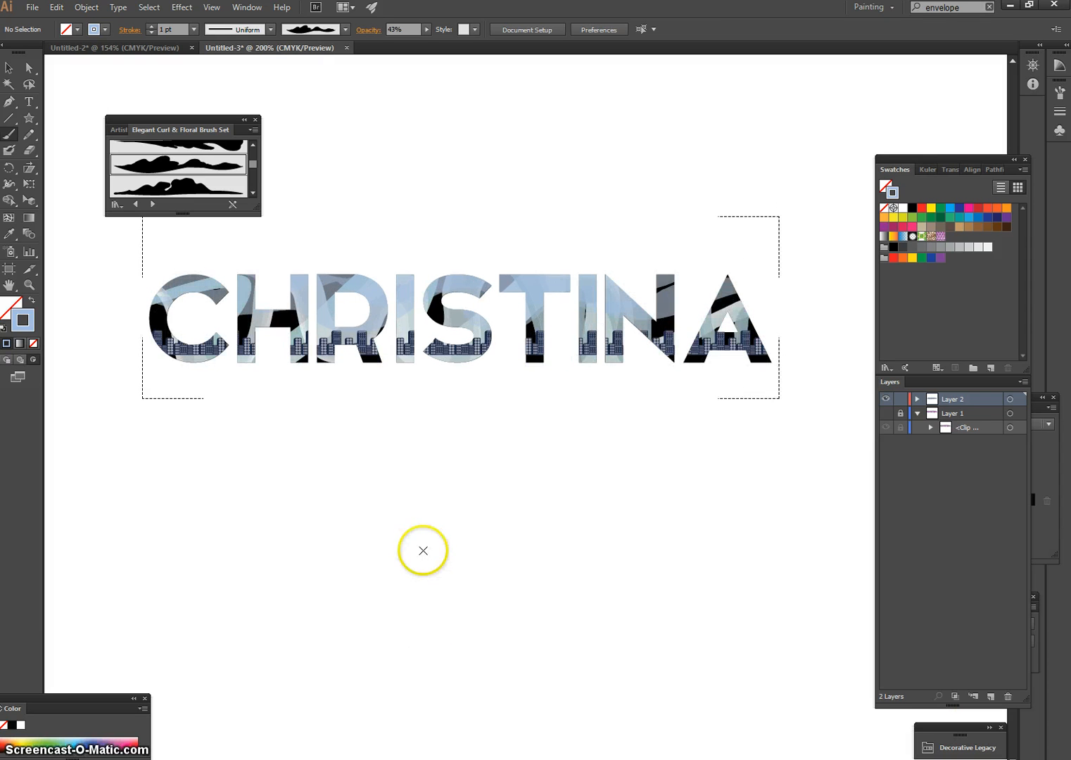
scroll(423, 550, "up", 1)
scroll(37, 359, "up", 2)
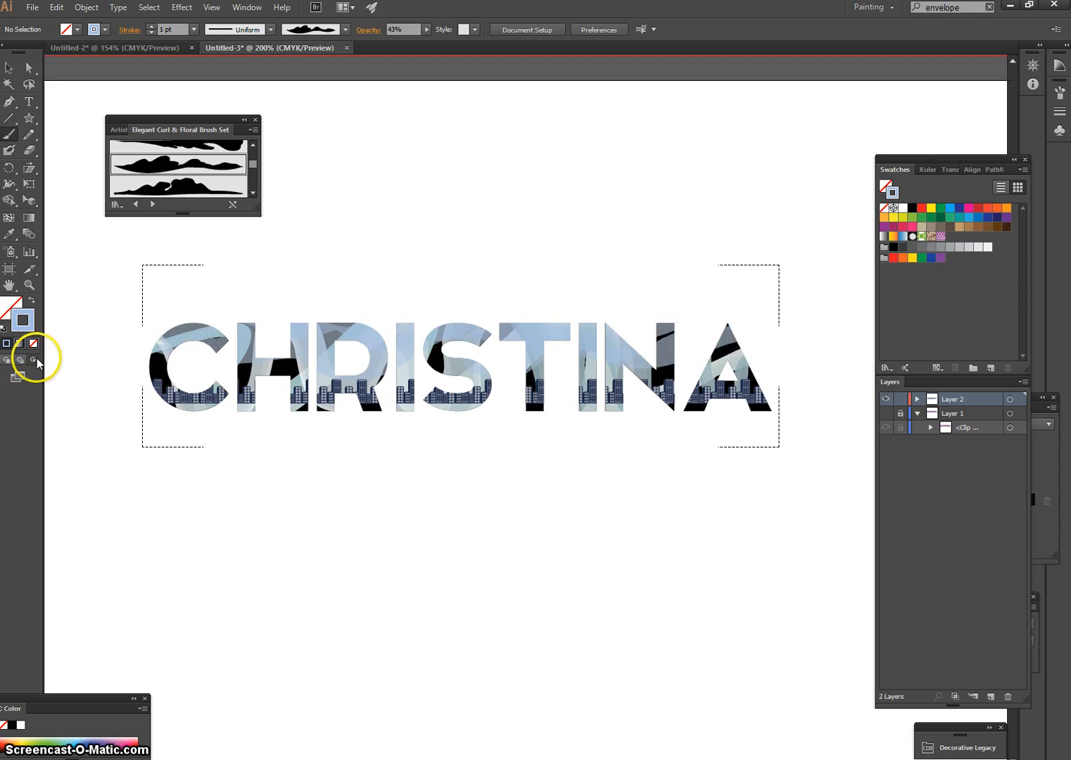
left_click(20, 360)
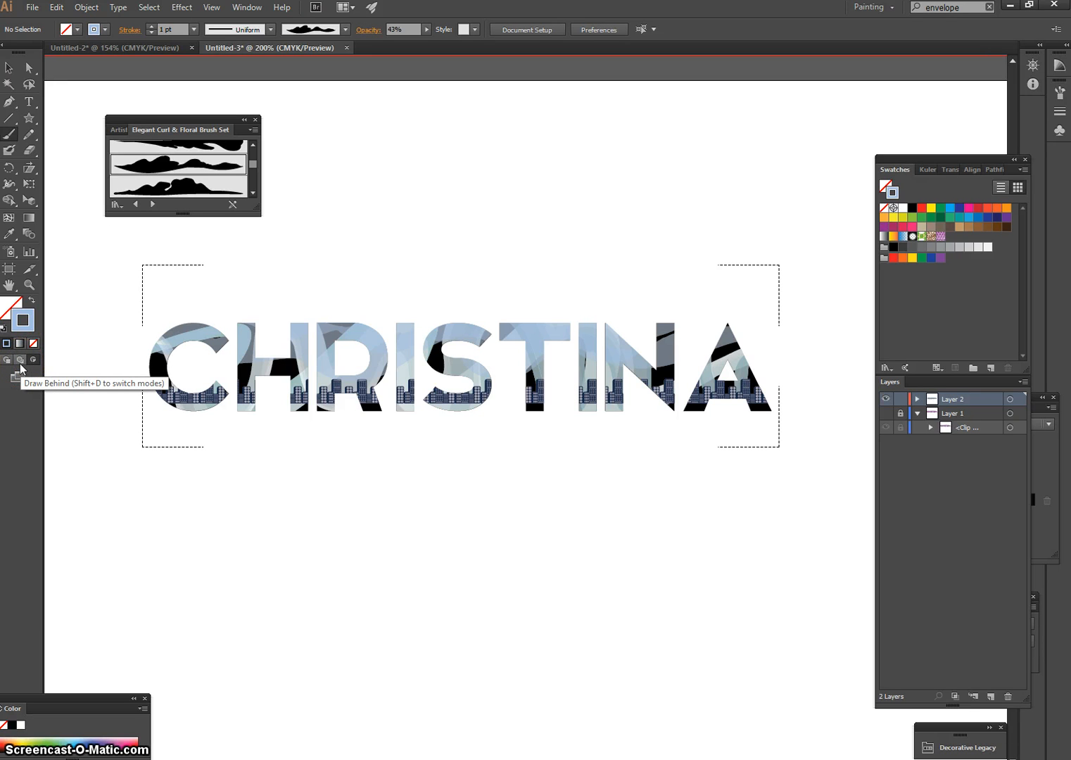
left_click(20, 362)
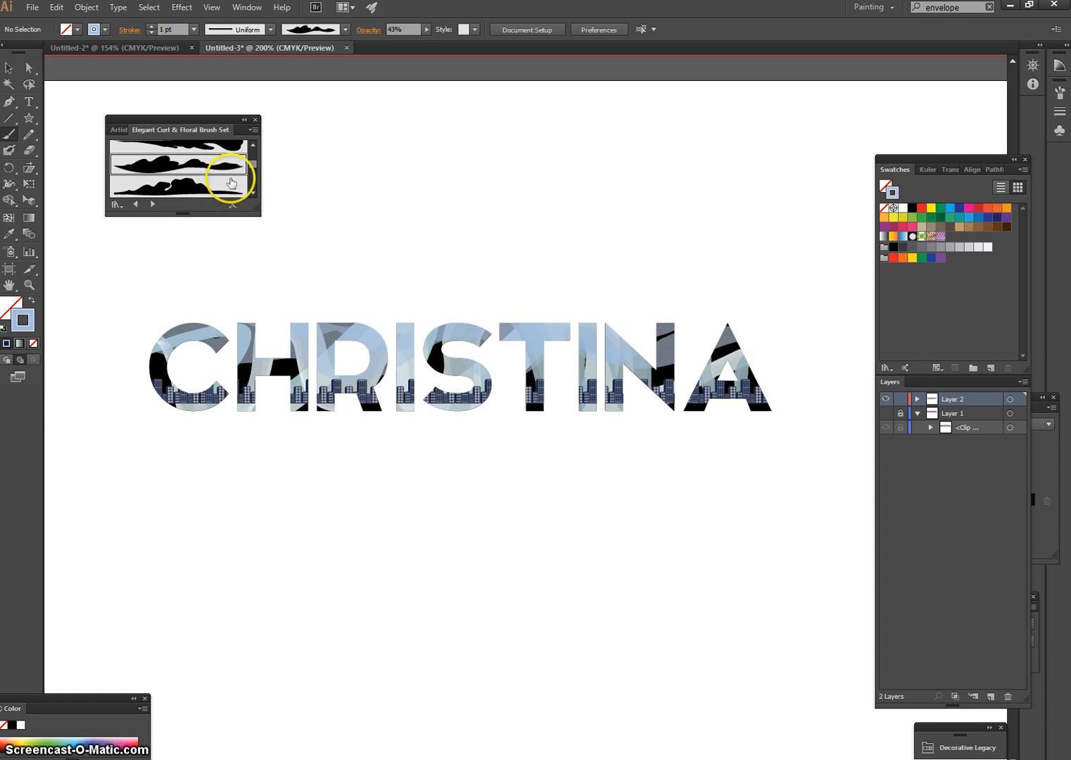
Choose the pattern brush directly below the city skyline in the Elegant Curl & Floral Brush Set and set the stroke colour to dark green.
mouse_move(254, 169)
left_mouse_down()
mouse_move(256, 188)
mouse_move(248, 175)
left_mouse_up()
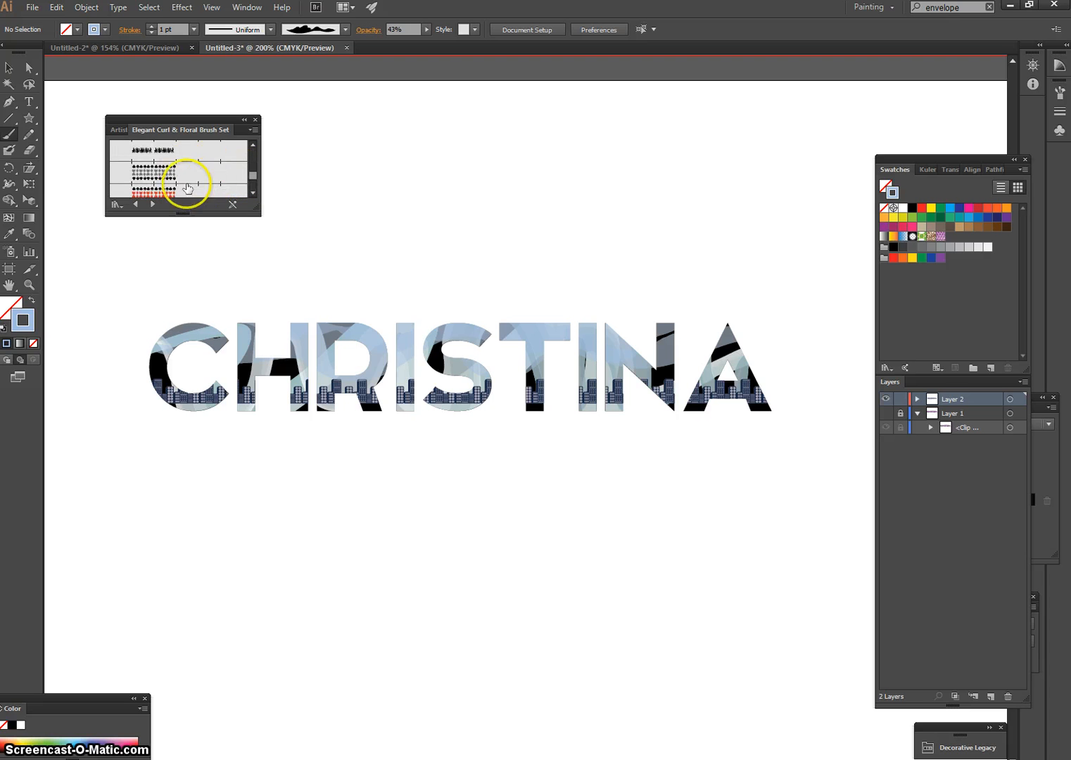
left_click(171, 154)
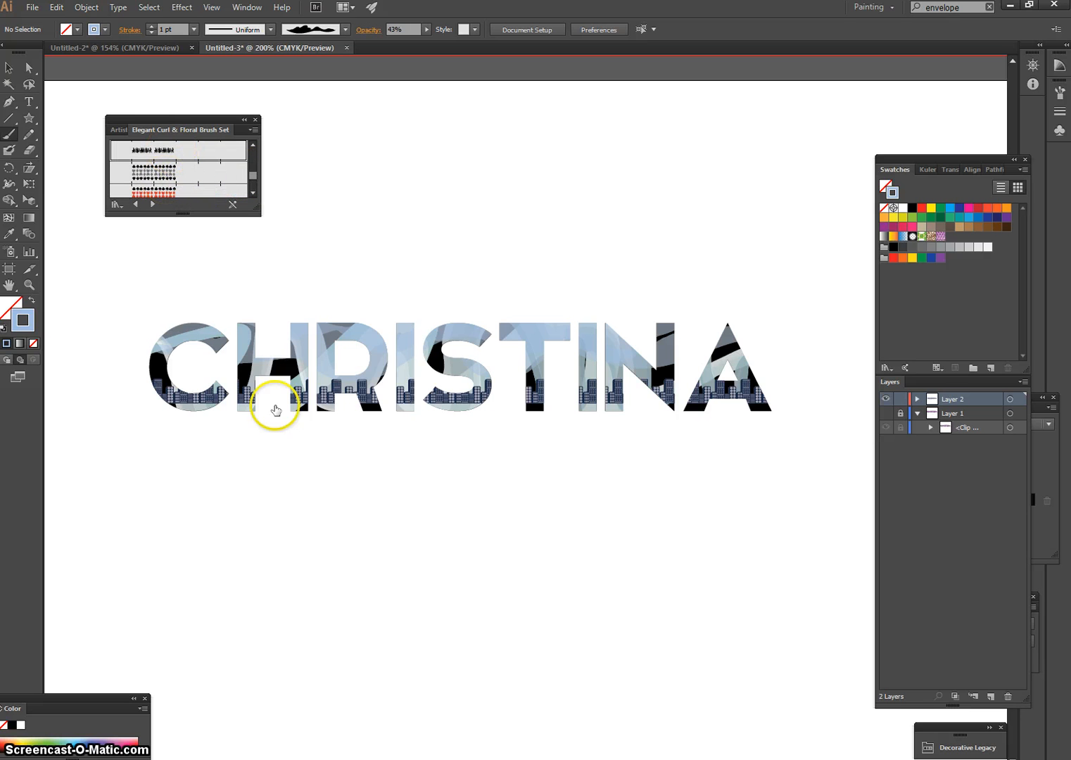
double_click(31, 323)
left_click(640, 438)
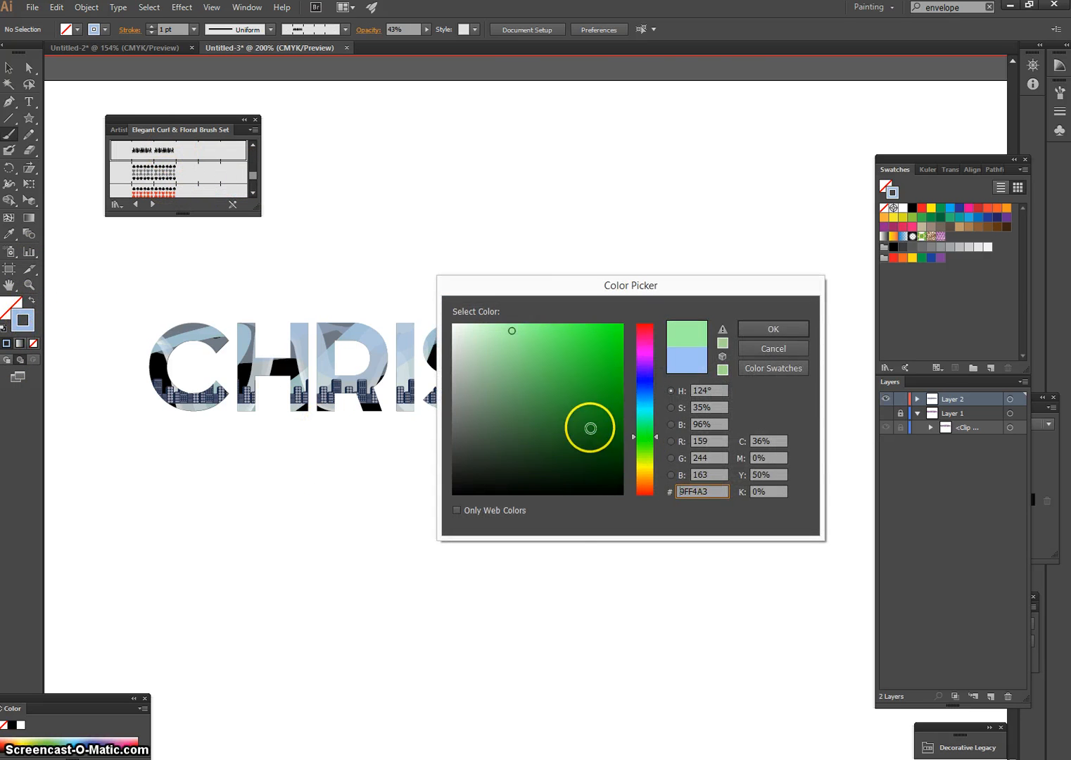
left_click(574, 414)
left_click(763, 328)
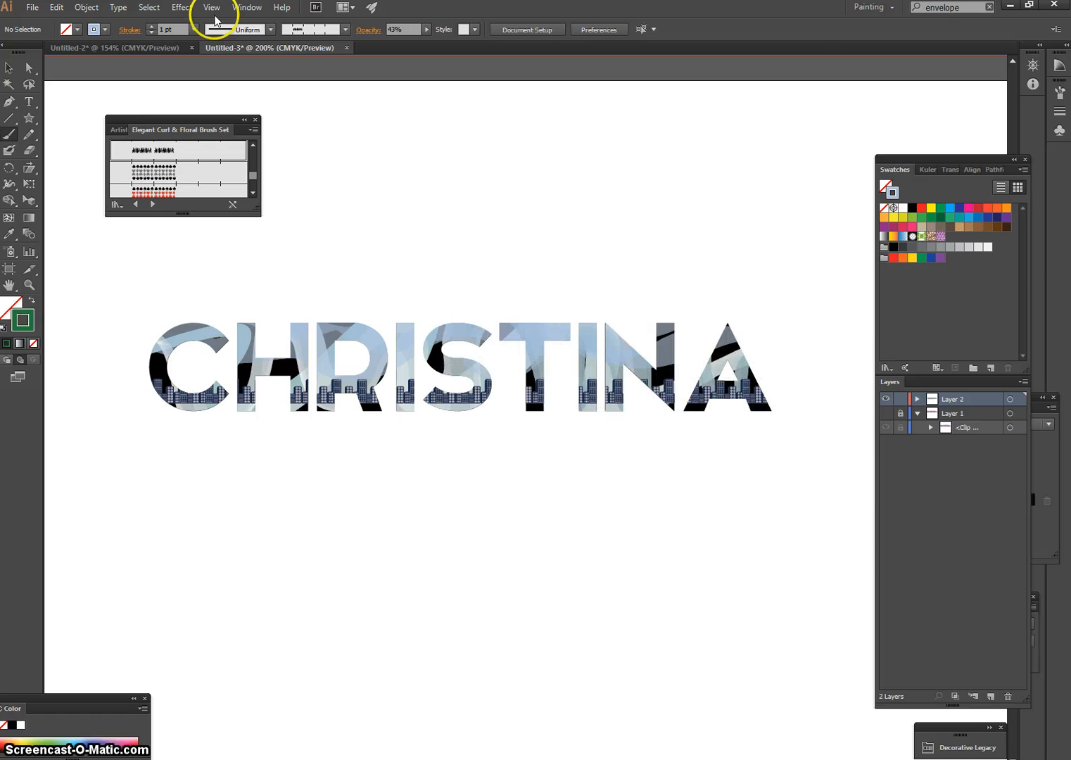
Try a dark green pattern brush stroke at 3 pt and 43% opacity behind all the letters, and undo it.
left_click(151, 26)
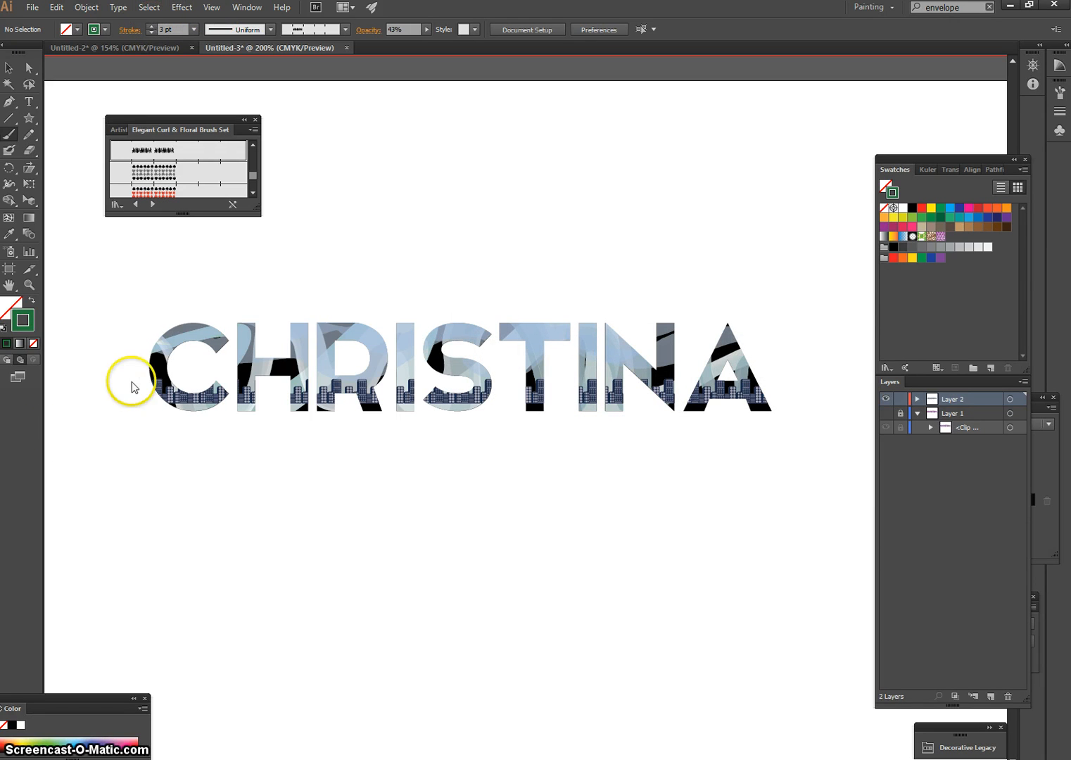
mouse_move(179, 375)
left_mouse_down()
mouse_move(207, 412)
mouse_move(313, 392)
mouse_move(430, 390)
mouse_move(455, 405)
mouse_move(528, 393)
mouse_move(559, 414)
mouse_move(572, 392)
mouse_move(687, 399)
mouse_move(758, 385)
mouse_move(811, 394)
left_mouse_up()
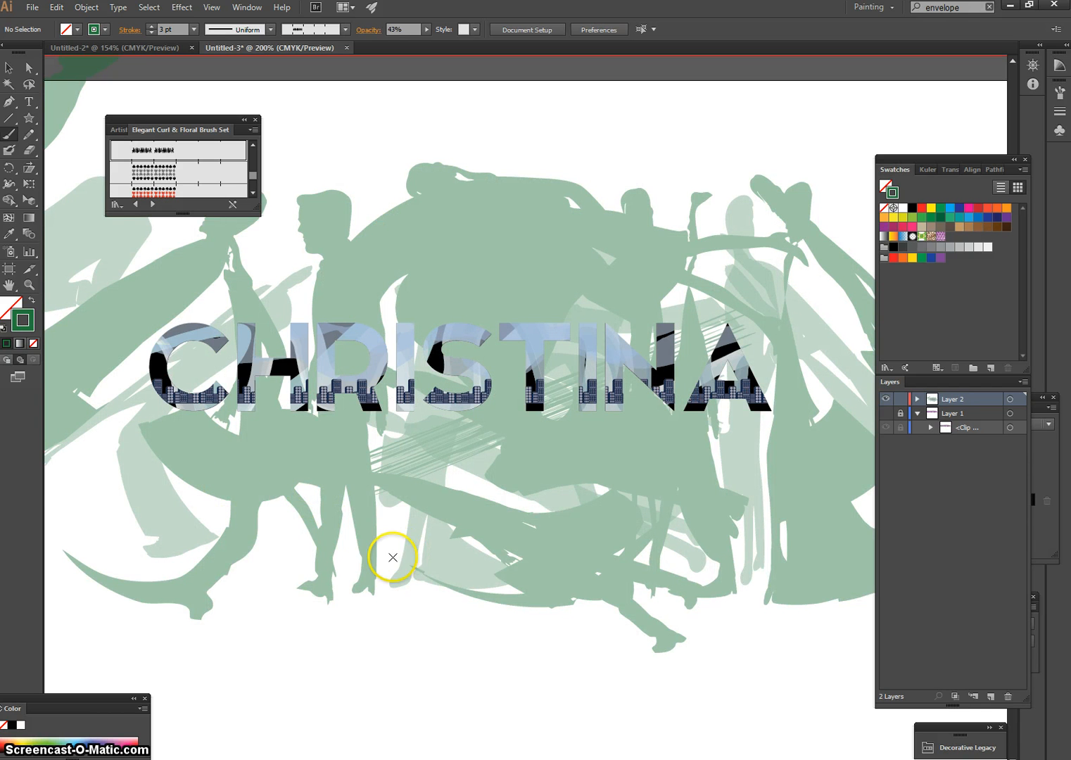
key("ctrl+minus")
key("ctrl+minus")
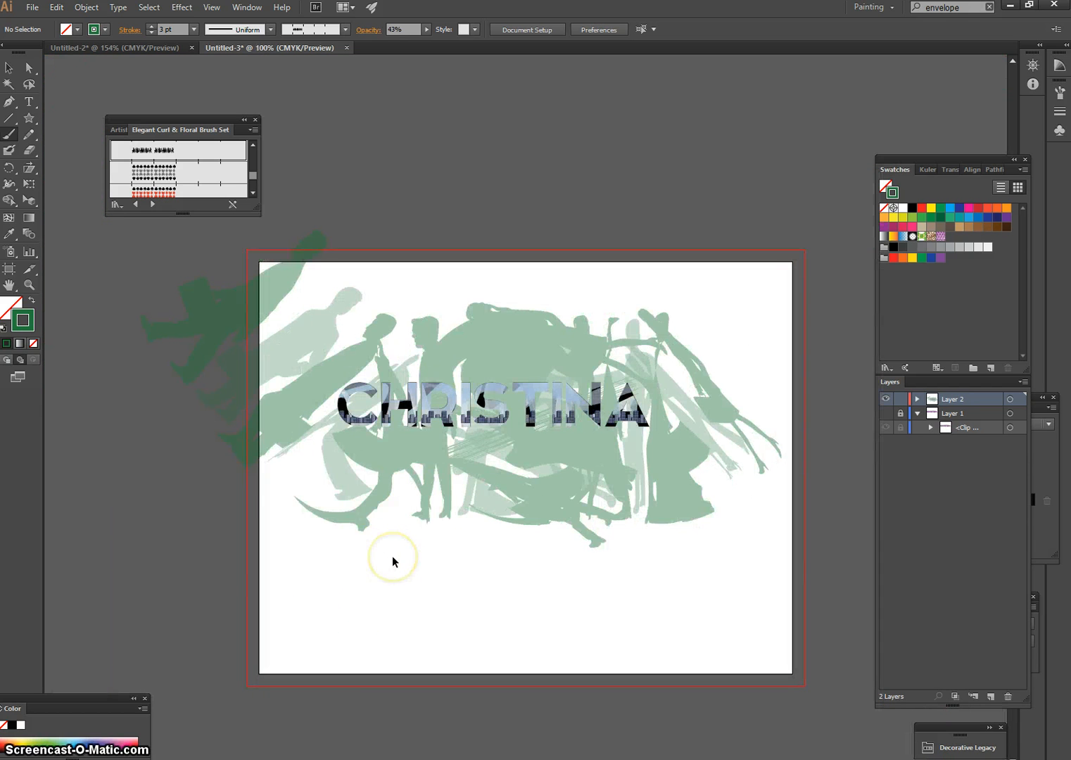
key("ctrl+z")
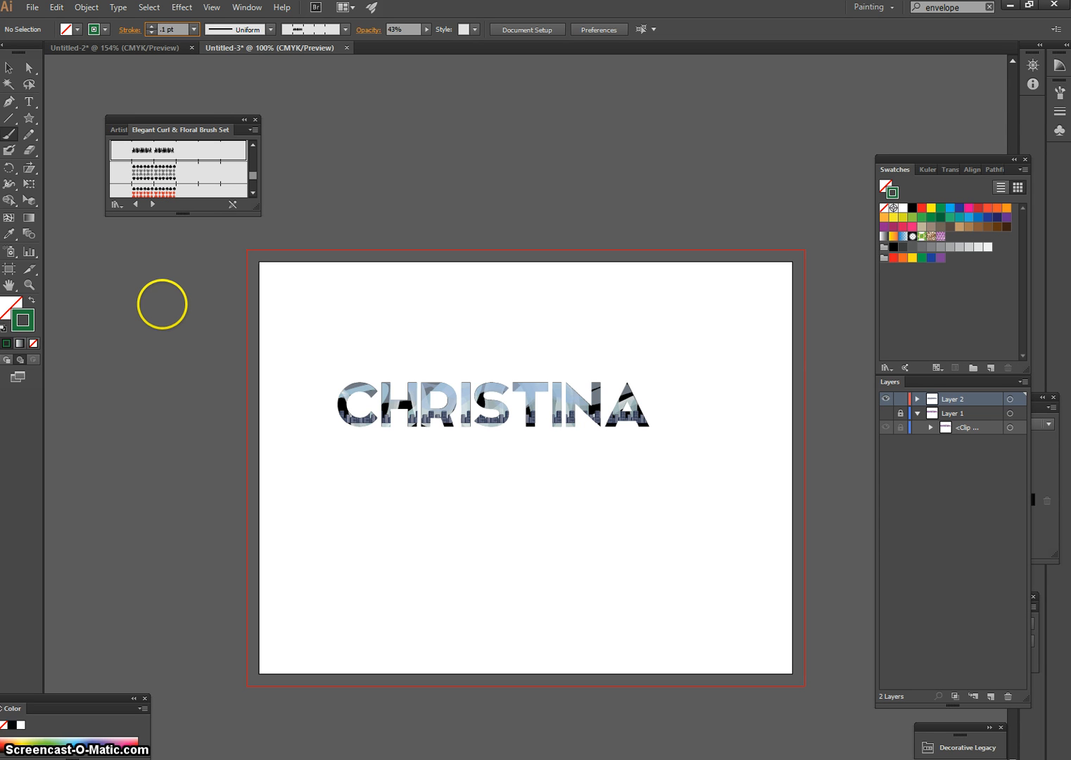
Set the brush's stroke weight to 0.25 pt and its opacity to 100%.
type("25")
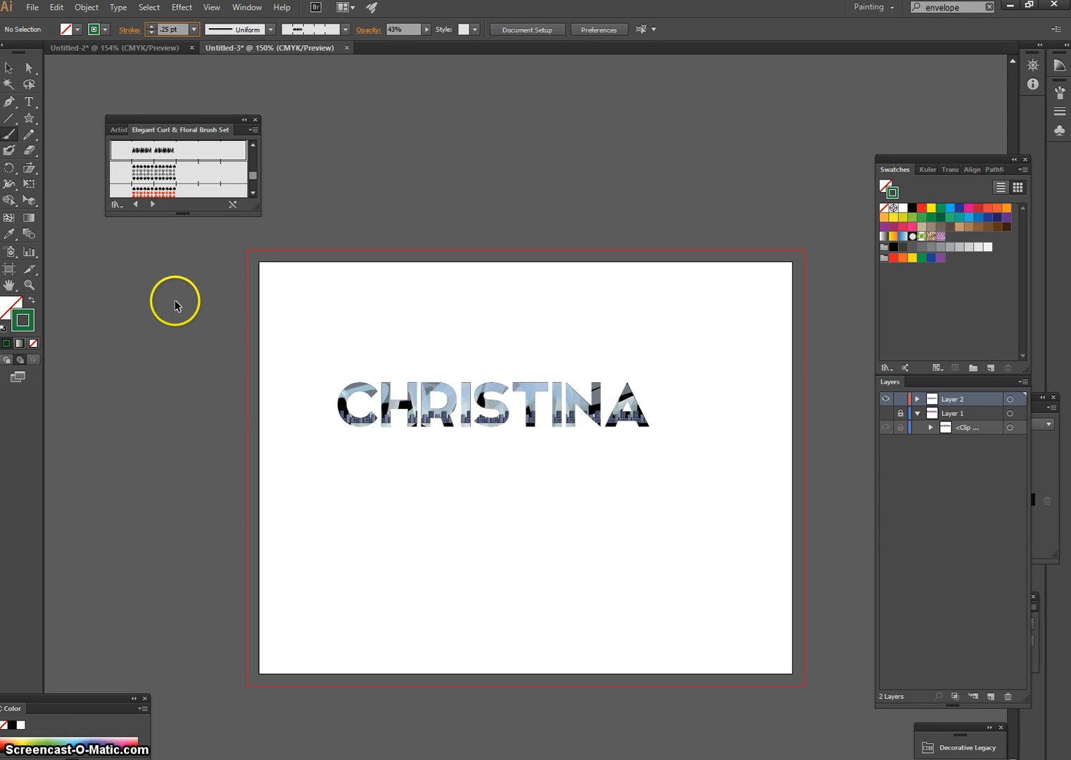
key("ctrl+plus")
left_click(427, 30)
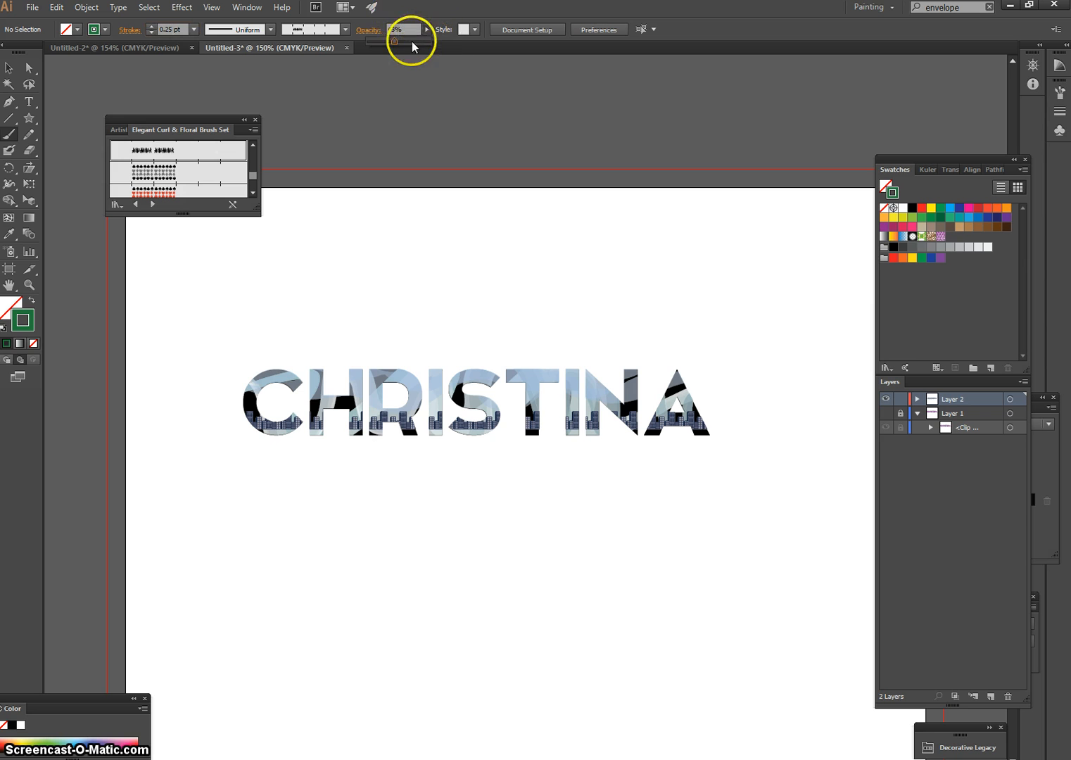
left_click_drag(412, 41, 418, 42)
Try a wavy dark green pattern brush stroke at 0.25 pt behind the lower part of all the letters, and undo it.
mouse_move(234, 427)
left_mouse_down()
mouse_move(337, 441)
mouse_move(400, 411)
left_mouse_up()
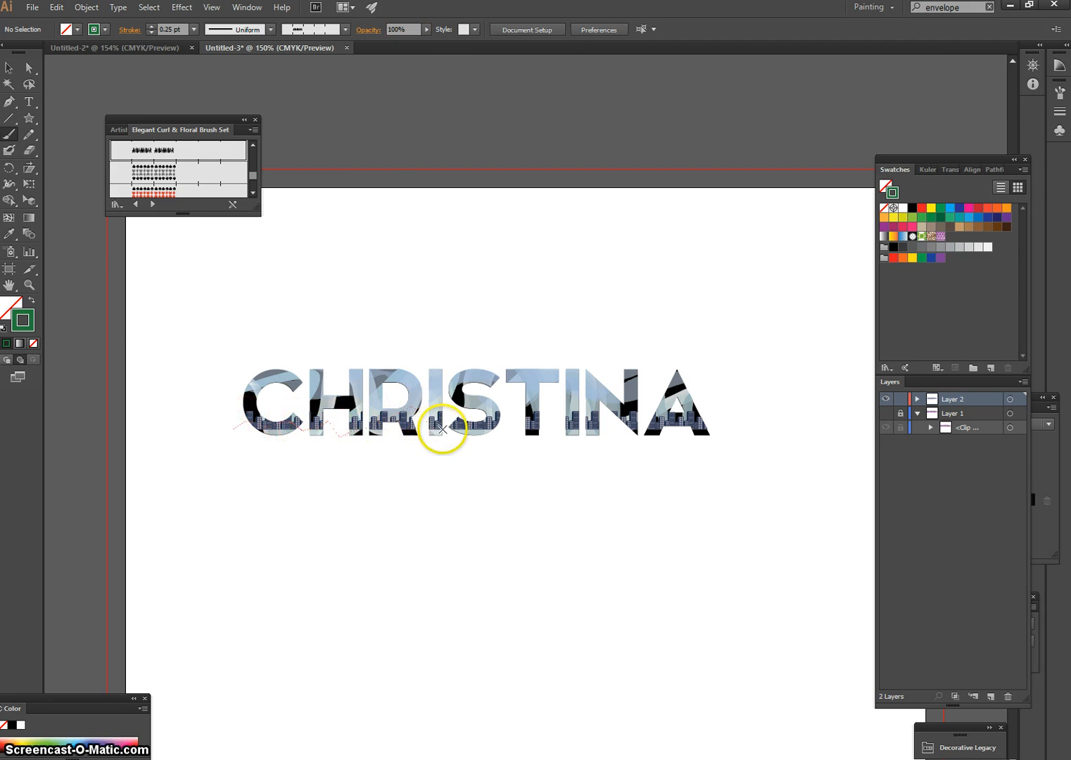
mouse_move(491, 425)
left_mouse_down()
mouse_move(521, 414)
mouse_move(528, 427)
mouse_move(655, 427)
mouse_move(700, 413)
mouse_move(727, 424)
mouse_move(751, 411)
left_mouse_up()
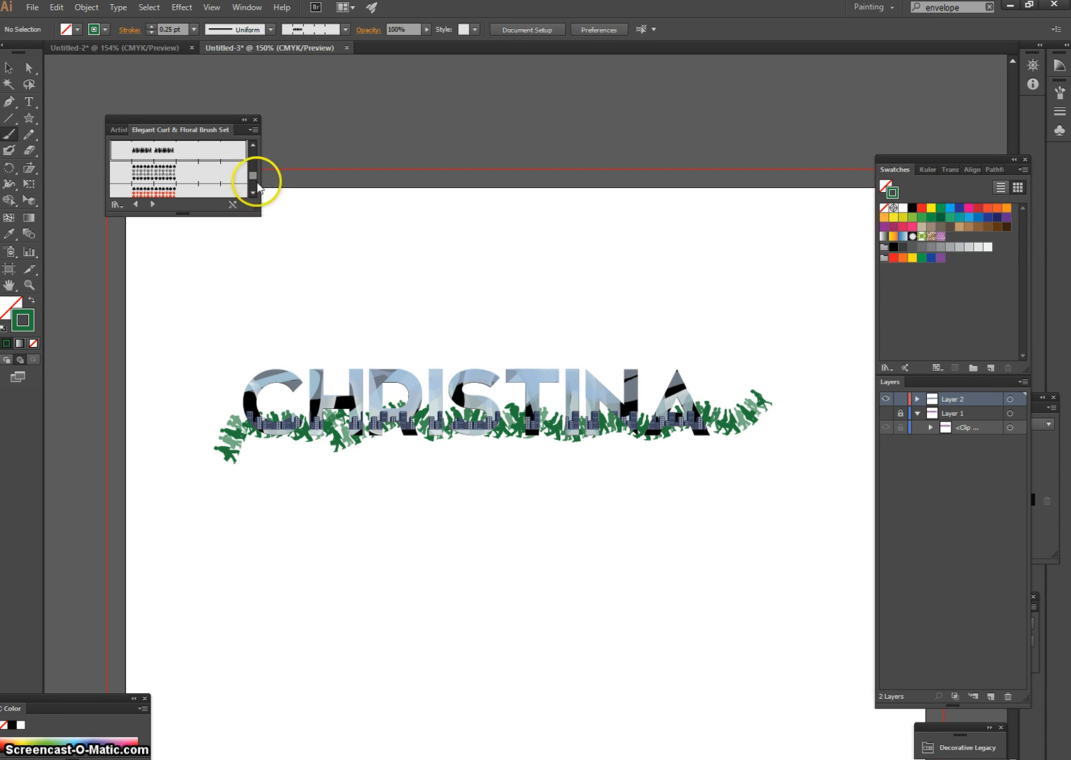
key("ctrl+z")
Paint a dark green 1 pt stroke behind the lower letters with the leafy, foliage-shaped Elegant Curl & Floral brush, and collapse the brush libraries.
mouse_move(255, 182)
left_mouse_down()
mouse_move(255, 149)
mouse_move(255, 160)
left_mouse_up()
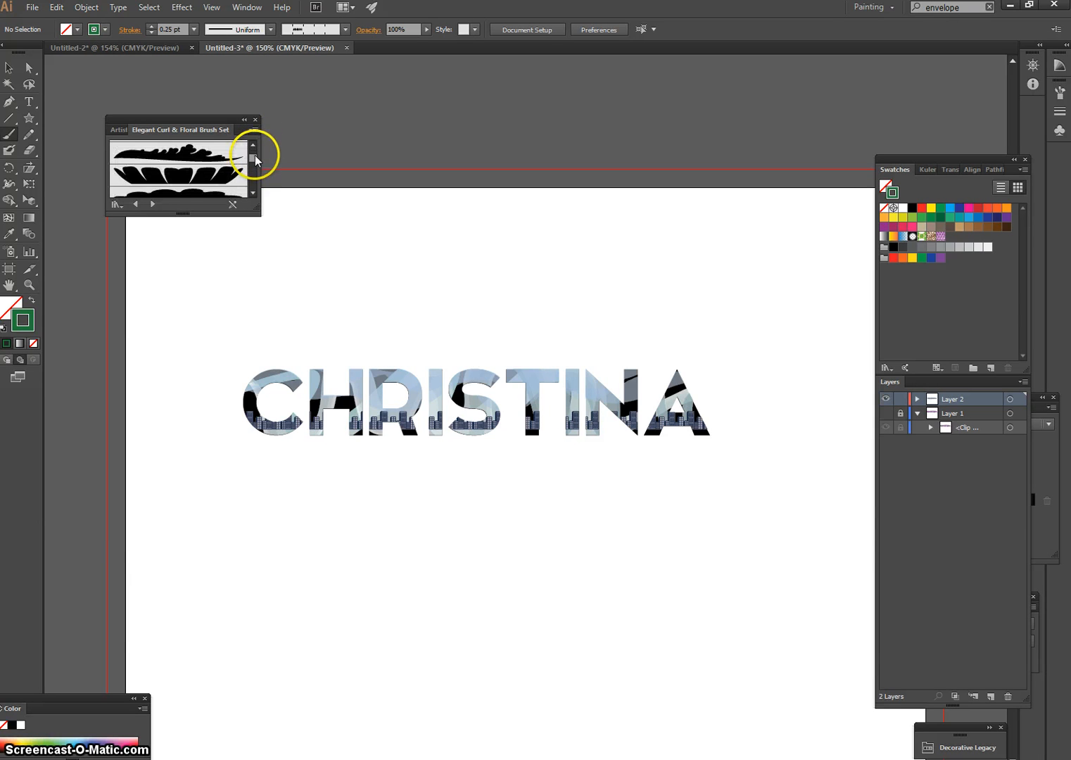
left_click(176, 153)
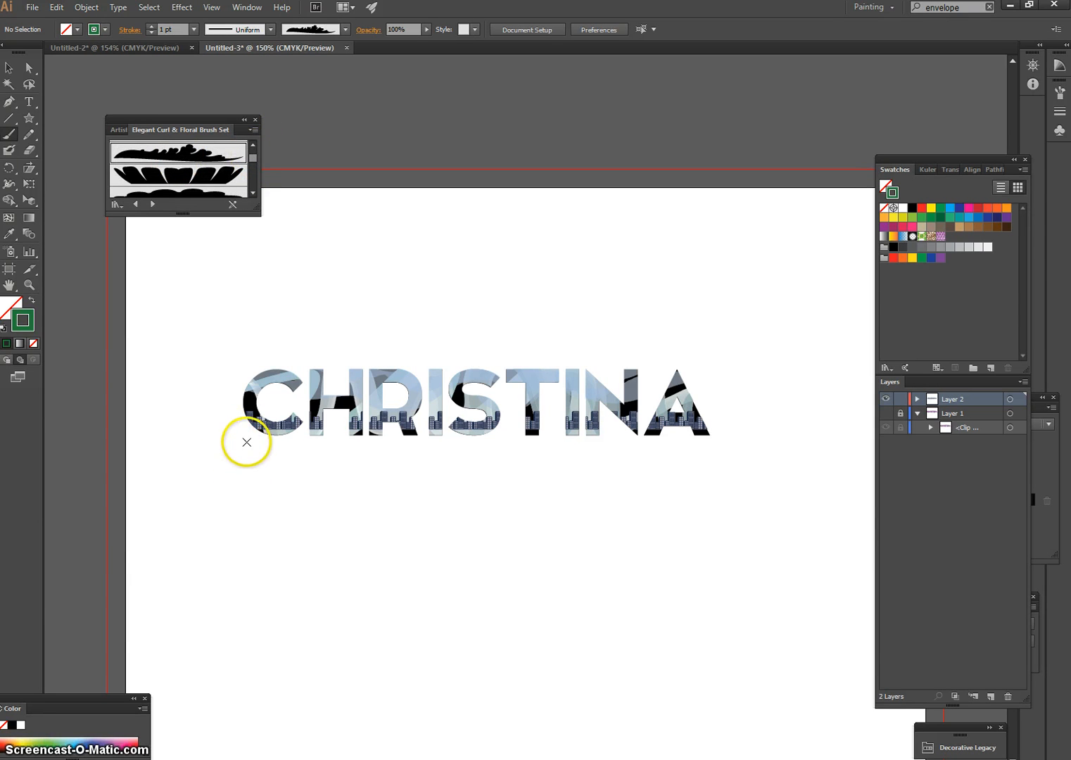
mouse_move(234, 435)
left_mouse_down()
mouse_move(265, 421)
mouse_move(393, 418)
mouse_move(490, 435)
mouse_move(733, 412)
left_mouse_up()
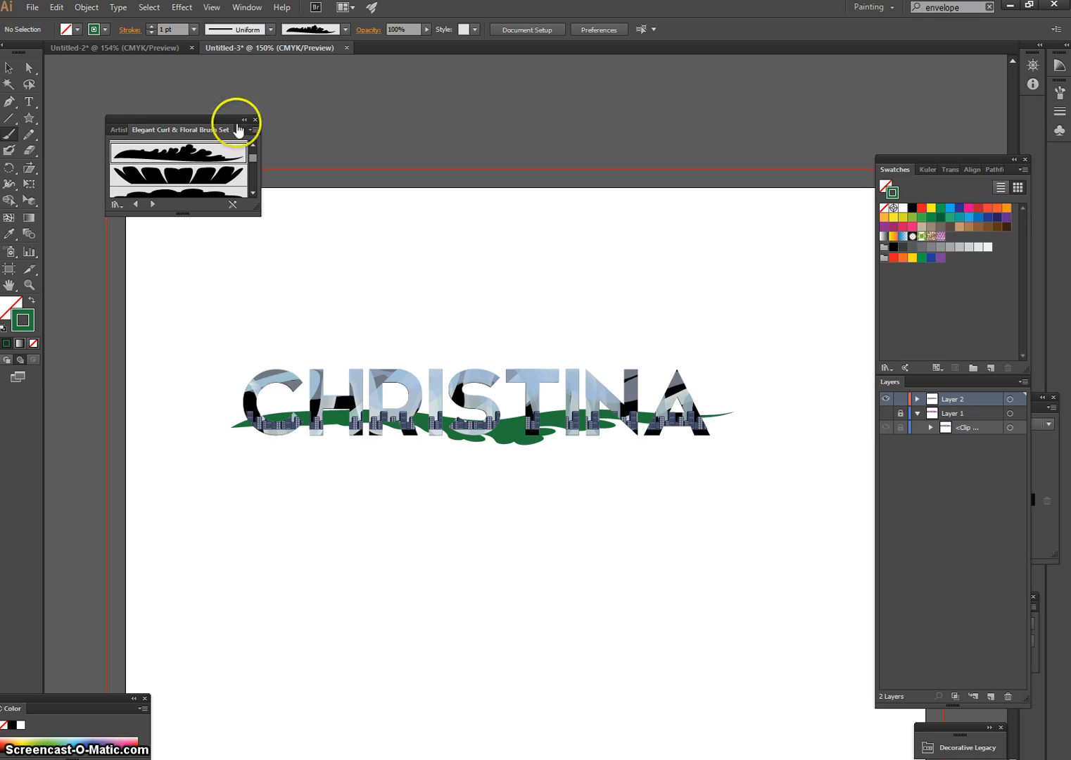
left_click(244, 121)
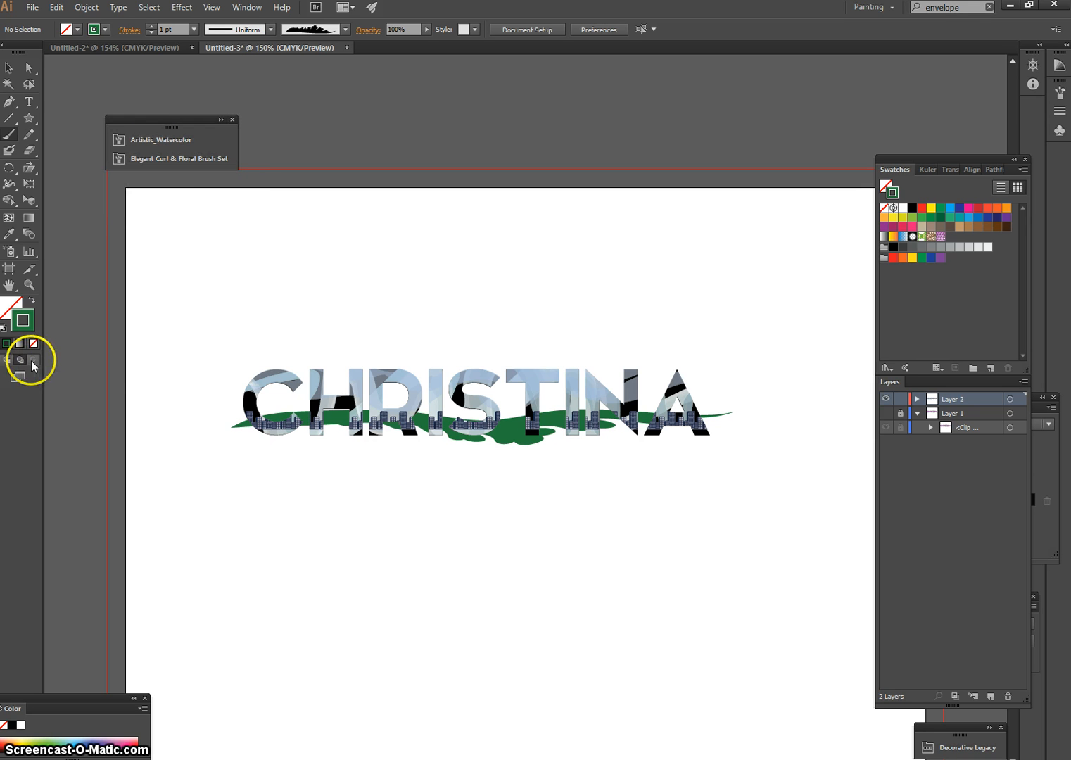